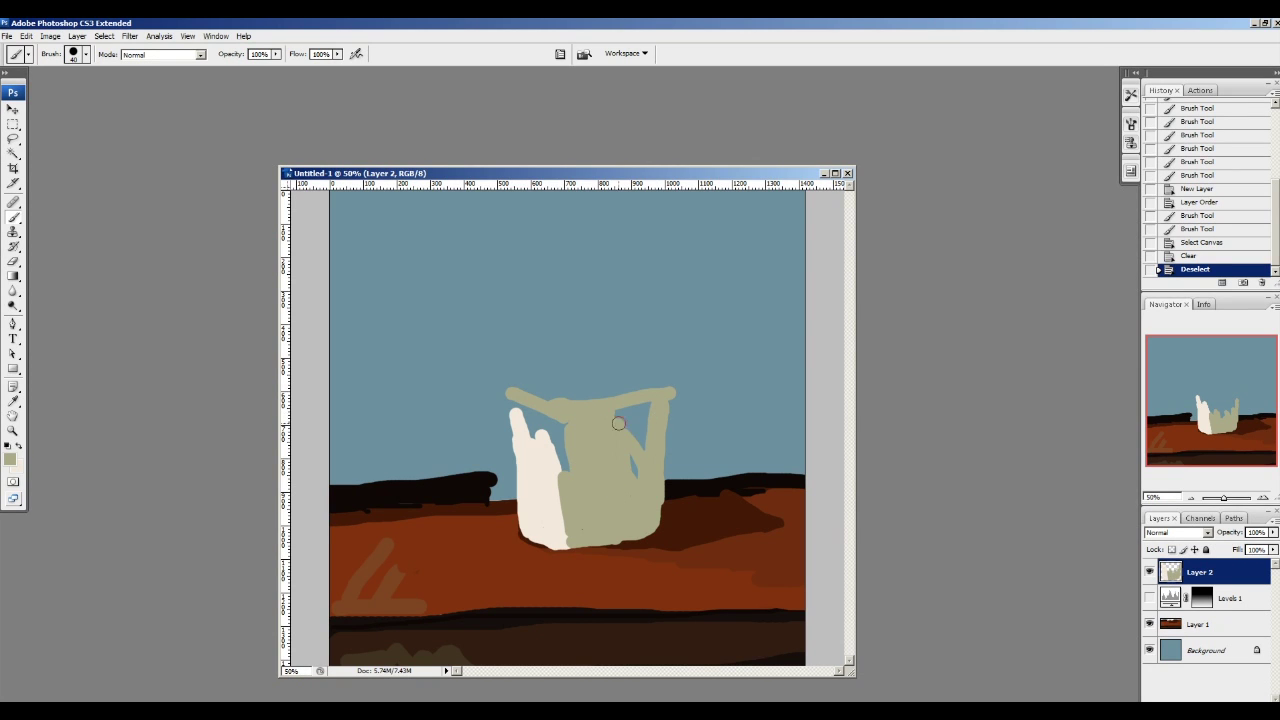
Step: Mix a darker olive green and brush shading onto the front face of the cup
{"action": "left_click", "coordinate": [11, 460]}
{"action": "left_click_drag", "start_coordinate": [981, 412], "coordinate": [985, 438]}
{"action": "left_click", "coordinate": [1254, 346]}
{"action": "mouse_move", "coordinate": [584, 434]}
{"action": "left_mouse_down"}
{"action": "mouse_move", "coordinate": [581, 520]}
{"action": "mouse_move", "coordinate": [645, 525]}
{"action": "mouse_move", "coordinate": [609, 488]}
{"action": "left_mouse_up"}
Step: Paint the cup's rim with the cream sampled from its light side and fill in the opening with dark olive
{"action": "left_click", "coordinate": [525, 418], "text": "alt"}
{"action": "mouse_move", "coordinate": [528, 420]}
{"action": "left_mouse_down"}
{"action": "mouse_move", "coordinate": [560, 455]}
{"action": "mouse_move", "coordinate": [513, 397]}
{"action": "mouse_move", "coordinate": [580, 424]}
{"action": "left_mouse_up"}
{"action": "key", "text": "x"}
{"action": "mouse_move", "coordinate": [554, 408]}
{"action": "left_mouse_down"}
{"action": "mouse_move", "coordinate": [665, 399]}
{"action": "mouse_move", "coordinate": [608, 525]}
{"action": "mouse_move", "coordinate": [632, 442]}
{"action": "left_mouse_up"}
{"action": "mouse_move", "coordinate": [515, 383]}
{"action": "left_mouse_down"}
{"action": "mouse_move", "coordinate": [612, 386]}
{"action": "mouse_move", "coordinate": [555, 386]}
{"action": "mouse_move", "coordinate": [570, 406]}
{"action": "mouse_move", "coordinate": [498, 384]}
{"action": "mouse_move", "coordinate": [606, 374]}
{"action": "mouse_move", "coordinate": [674, 388]}
{"action": "mouse_move", "coordinate": [633, 378]}
{"action": "mouse_move", "coordinate": [571, 405]}
{"action": "mouse_move", "coordinate": [682, 390]}
{"action": "left_mouse_up"}
Step: Brush a dark olive shadow beneath the rim and olive tones inside the cup
{"action": "left_click", "coordinate": [568, 405], "text": "alt"}
{"action": "left_click", "coordinate": [614, 454], "text": "alt"}
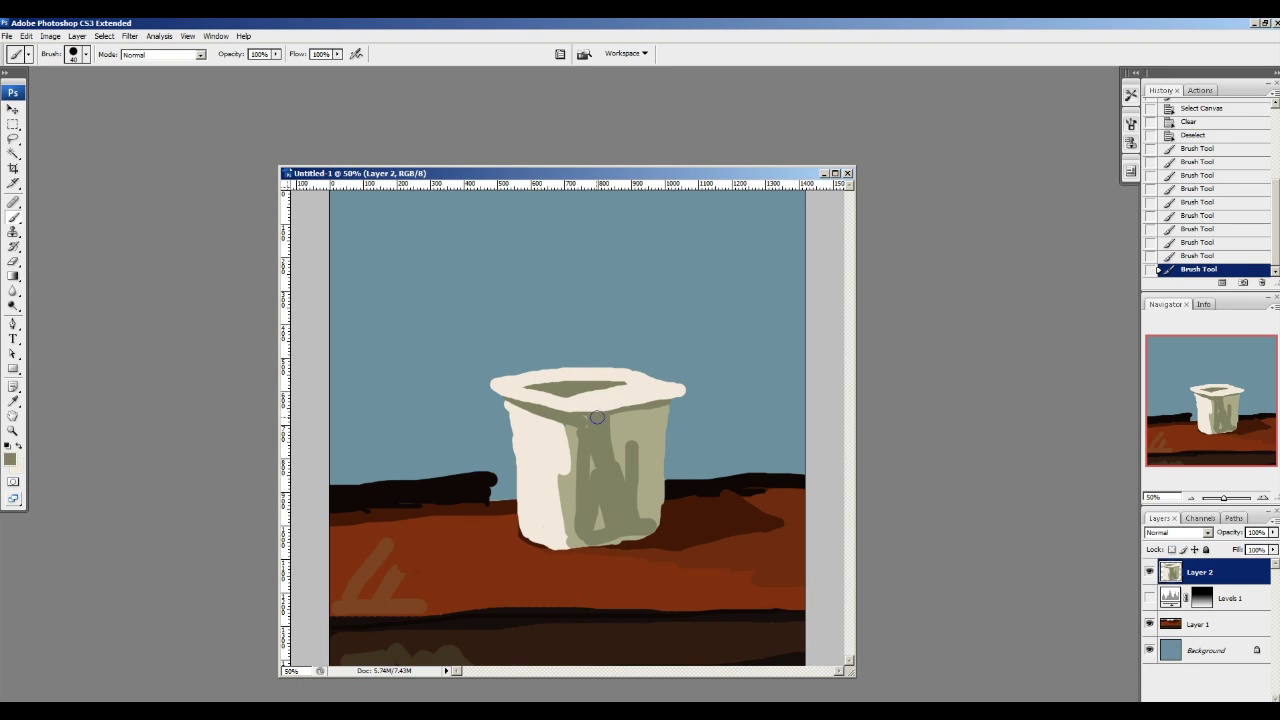
{"action": "left_click_drag", "start_coordinate": [568, 412], "coordinate": [664, 402]}
{"action": "mouse_move", "coordinate": [544, 390]}
{"action": "left_mouse_down"}
{"action": "mouse_move", "coordinate": [633, 389]}
{"action": "mouse_move", "coordinate": [520, 387]}
{"action": "mouse_move", "coordinate": [648, 386]}
{"action": "mouse_move", "coordinate": [616, 396]}
{"action": "mouse_move", "coordinate": [605, 372]}
{"action": "mouse_move", "coordinate": [585, 380]}
{"action": "mouse_move", "coordinate": [588, 393]}
{"action": "mouse_move", "coordinate": [634, 387]}
{"action": "left_mouse_up"}
{"action": "left_click", "coordinate": [660, 440], "text": "alt"}
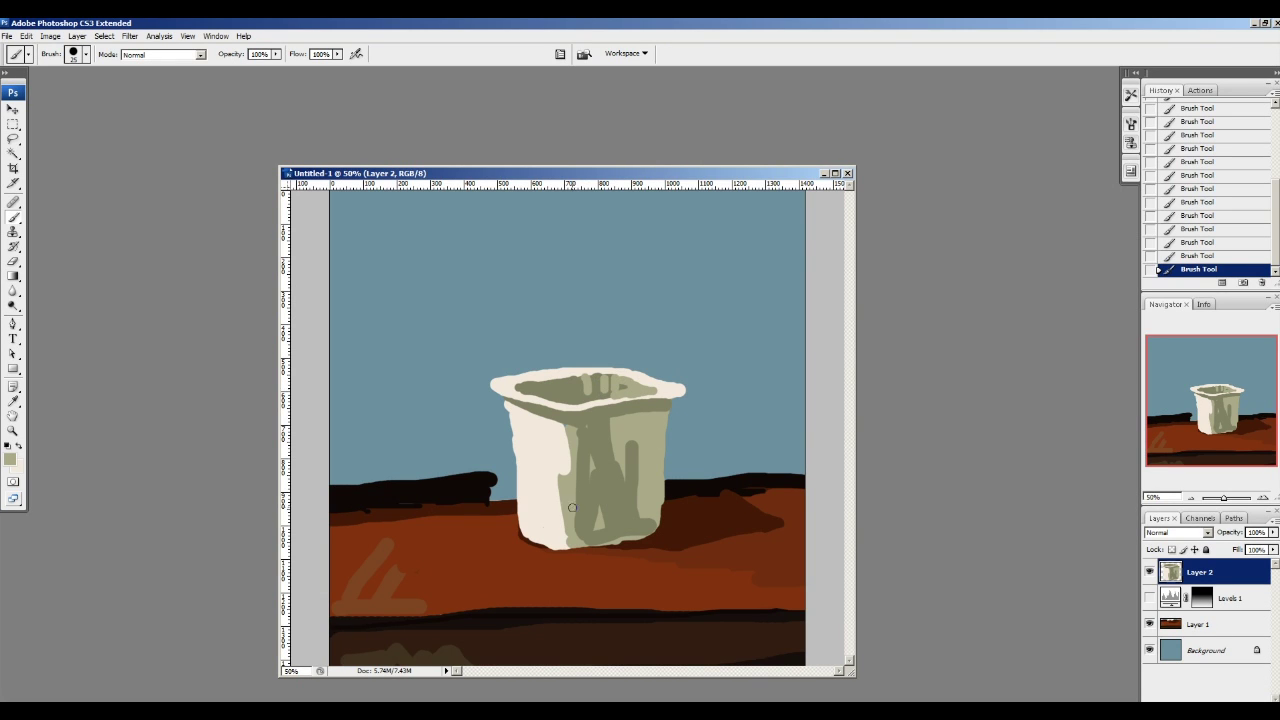
Step: Brush vertical dark olive streaks on the shaded face and light olive accents along the lit side and back rim
{"action": "left_click", "coordinate": [615, 534], "text": "alt"}
{"action": "left_click_drag", "start_coordinate": [636, 413], "coordinate": [636, 444]}
{"action": "mouse_move", "coordinate": [648, 417]}
{"action": "left_mouse_down"}
{"action": "mouse_move", "coordinate": [647, 485]}
{"action": "mouse_move", "coordinate": [613, 419]}
{"action": "mouse_move", "coordinate": [631, 489]}
{"action": "left_mouse_up"}
{"action": "left_click", "coordinate": [555, 467], "text": "alt"}
{"action": "mouse_move", "coordinate": [560, 438]}
{"action": "left_mouse_down"}
{"action": "mouse_move", "coordinate": [565, 533]}
{"action": "mouse_move", "coordinate": [558, 471]}
{"action": "mouse_move", "coordinate": [560, 516]}
{"action": "left_mouse_up"}
{"action": "left_click_drag", "start_coordinate": [526, 412], "coordinate": [547, 425]}
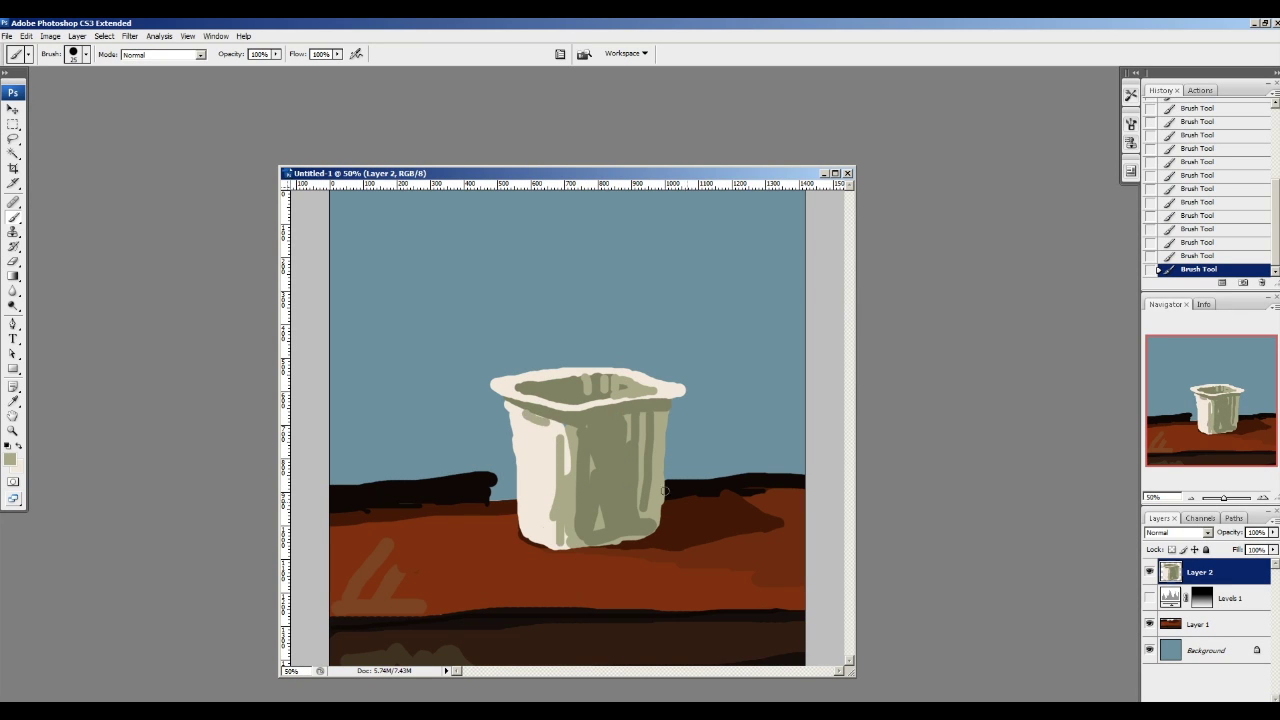
{"action": "left_click_drag", "start_coordinate": [677, 389], "coordinate": [616, 376]}
Step: Set the foreground color to blue-grey #636d71 and paint deep shadow inside the cup
{"action": "left_click", "coordinate": [542, 397], "text": "alt"}
{"action": "left_click", "coordinate": [11, 460]}
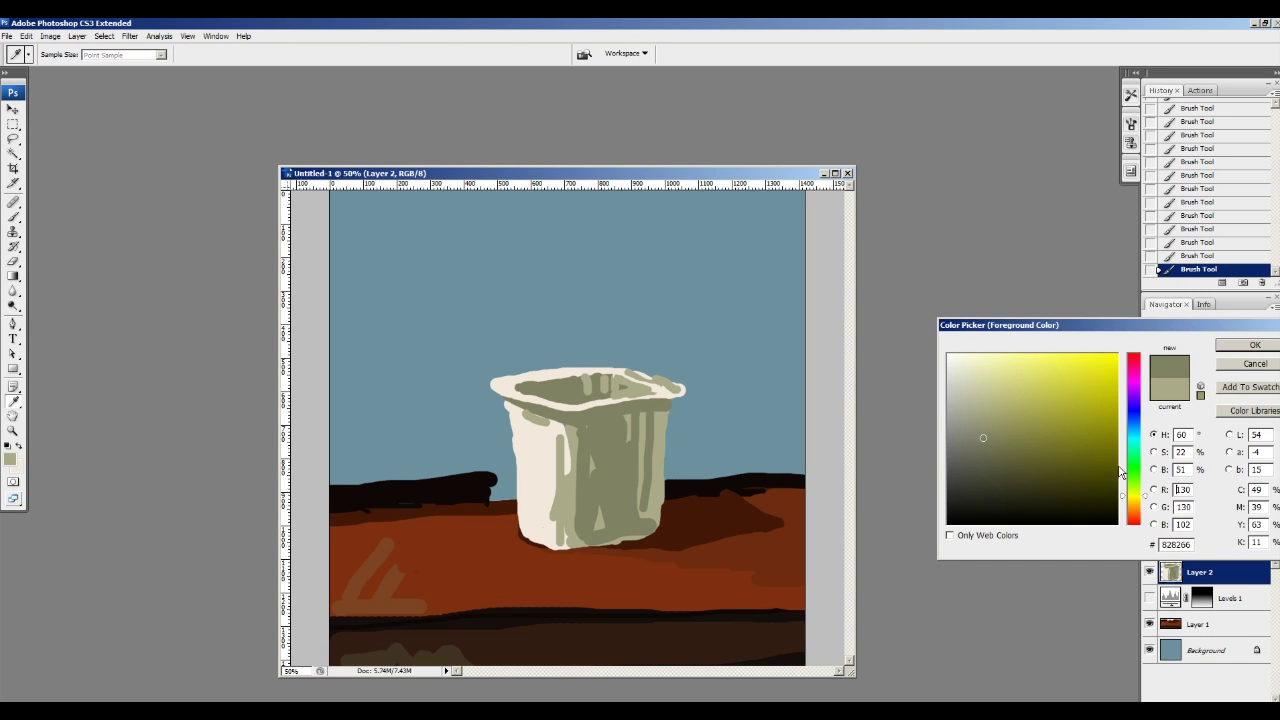
{"action": "left_click", "coordinate": [663, 350]}
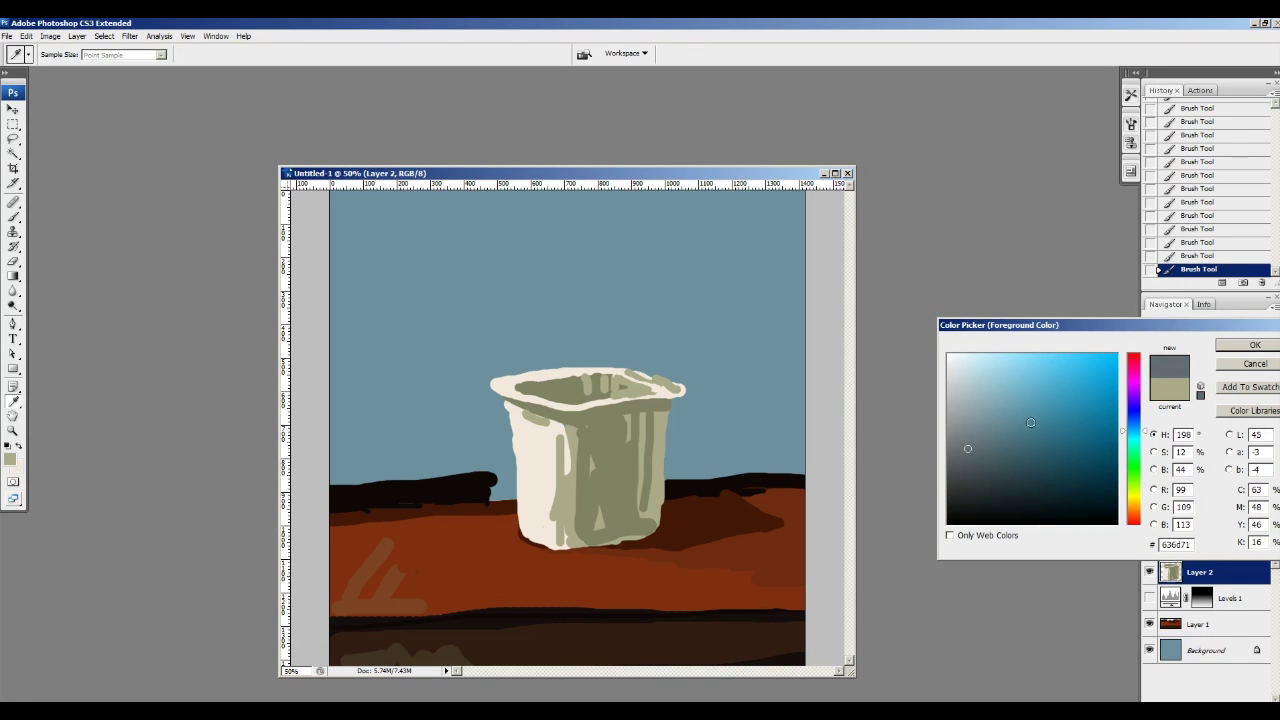
{"action": "key", "text": "Return"}
{"action": "mouse_move", "coordinate": [569, 396]}
{"action": "left_mouse_down"}
{"action": "mouse_move", "coordinate": [578, 388]}
{"action": "mouse_move", "coordinate": [548, 388]}
{"action": "left_mouse_up"}
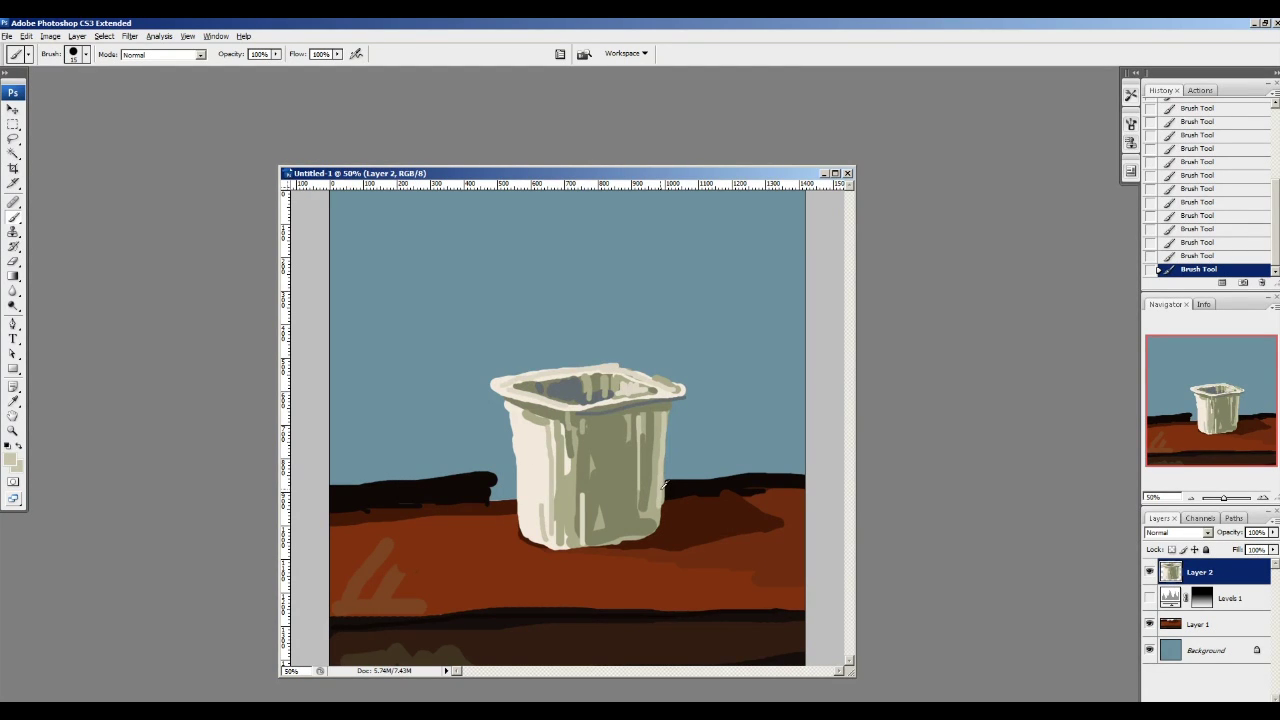
Step: Brush light olive streaks onto the upper front face, using tones sampled from the cup's shaded side
{"action": "mouse_move", "coordinate": [627, 425]}
{"action": "left_mouse_down"}
{"action": "mouse_move", "coordinate": [587, 430]}
{"action": "mouse_move", "coordinate": [634, 465]}
{"action": "left_mouse_up"}
{"action": "key", "text": "ctrl+z"}
{"action": "left_click", "coordinate": [660, 433], "text": "alt"}
{"action": "left_click", "coordinate": [648, 471], "text": "alt"}
{"action": "left_click_drag", "start_coordinate": [650, 417], "coordinate": [647, 460]}
{"action": "key", "text": "ctrl+z"}
{"action": "left_click", "coordinate": [657, 470], "text": "alt"}
{"action": "left_click", "coordinate": [662, 408], "text": "alt"}
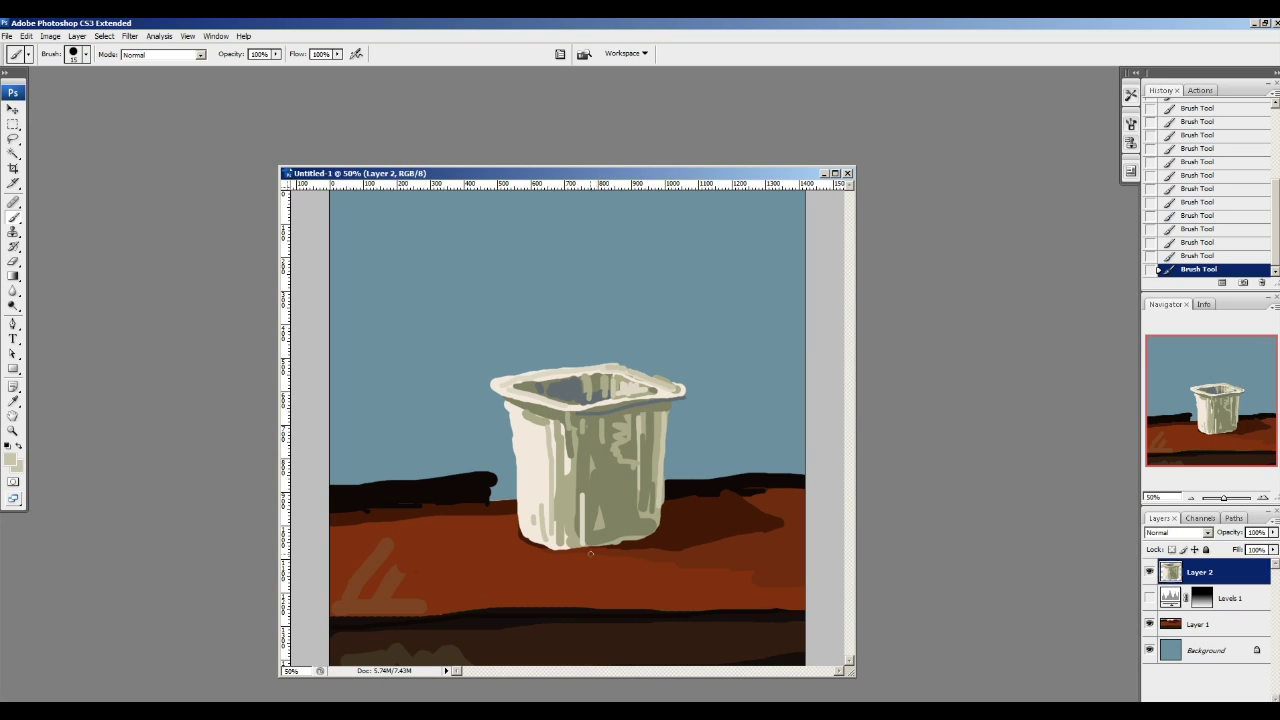
Step: Mix a saturated blue and paint the upper patch of the label on the cup's lit side
{"action": "left_click", "coordinate": [12, 459]}
{"action": "left_click", "coordinate": [734, 350]}
{"action": "left_click_drag", "start_coordinate": [1122, 438], "coordinate": [1122, 437]}
{"action": "left_click_drag", "start_coordinate": [1024, 397], "coordinate": [1056, 409]}
{"action": "key", "text": "Return"}
{"action": "left_click_drag", "start_coordinate": [521, 431], "coordinate": [548, 441]}
Step: Paint a dark green band at the base of the label and mix a lighter green for its highlight
{"action": "key", "text": "x"}
{"action": "left_click", "coordinate": [10, 459]}
{"action": "left_click", "coordinate": [1133, 469]}
{"action": "left_click_drag", "start_coordinate": [1068, 473], "coordinate": [1018, 458]}
{"action": "key", "text": "Return"}
{"action": "mouse_move", "coordinate": [521, 500]}
{"action": "left_mouse_down"}
{"action": "mouse_move", "coordinate": [546, 508]}
{"action": "mouse_move", "coordinate": [536, 498]}
{"action": "left_mouse_up"}
{"action": "left_click", "coordinate": [11, 459]}
{"action": "left_click", "coordinate": [529, 494]}
{"action": "left_click", "coordinate": [530, 496]}
{"action": "left_click", "coordinate": [531, 495]}
{"action": "key", "text": "Return"}
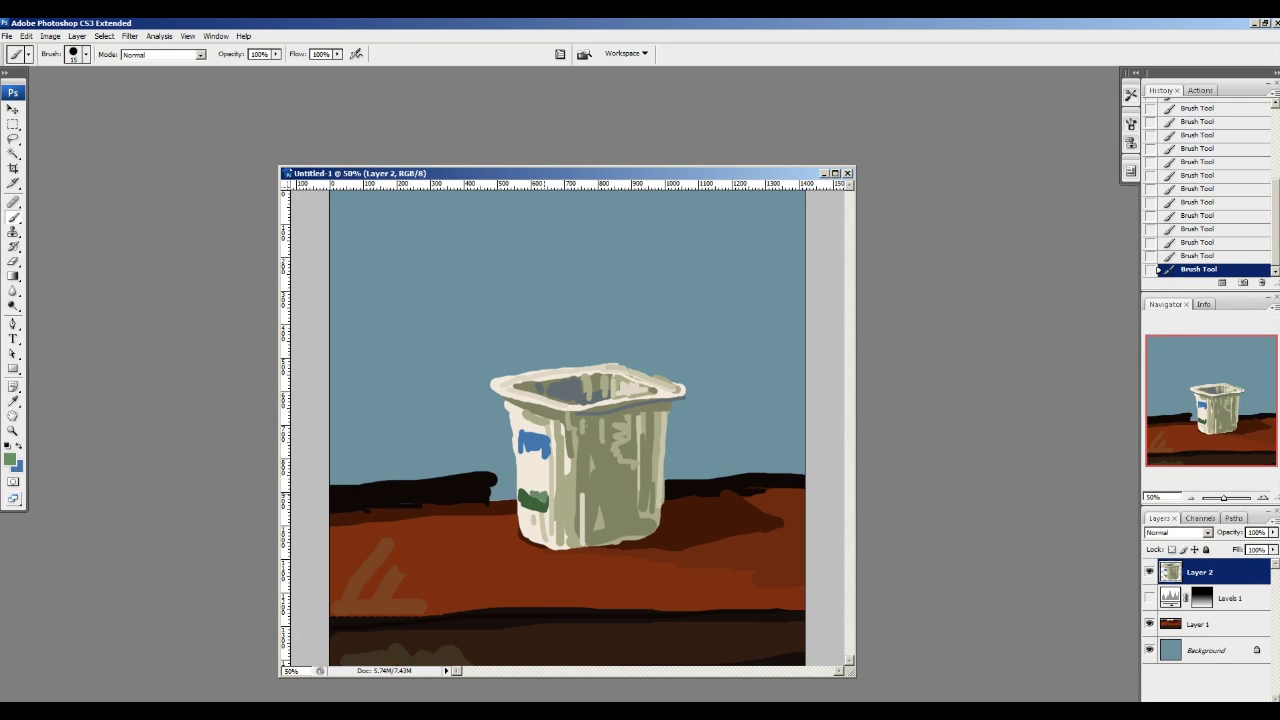
Step: Set the foreground color to light blue #769ac2 and paint the lower part of the label's blue patch
{"action": "left_click", "coordinate": [528, 446], "text": "alt"}
{"action": "left_click", "coordinate": [11, 459]}
{"action": "left_click", "coordinate": [1015, 394]}
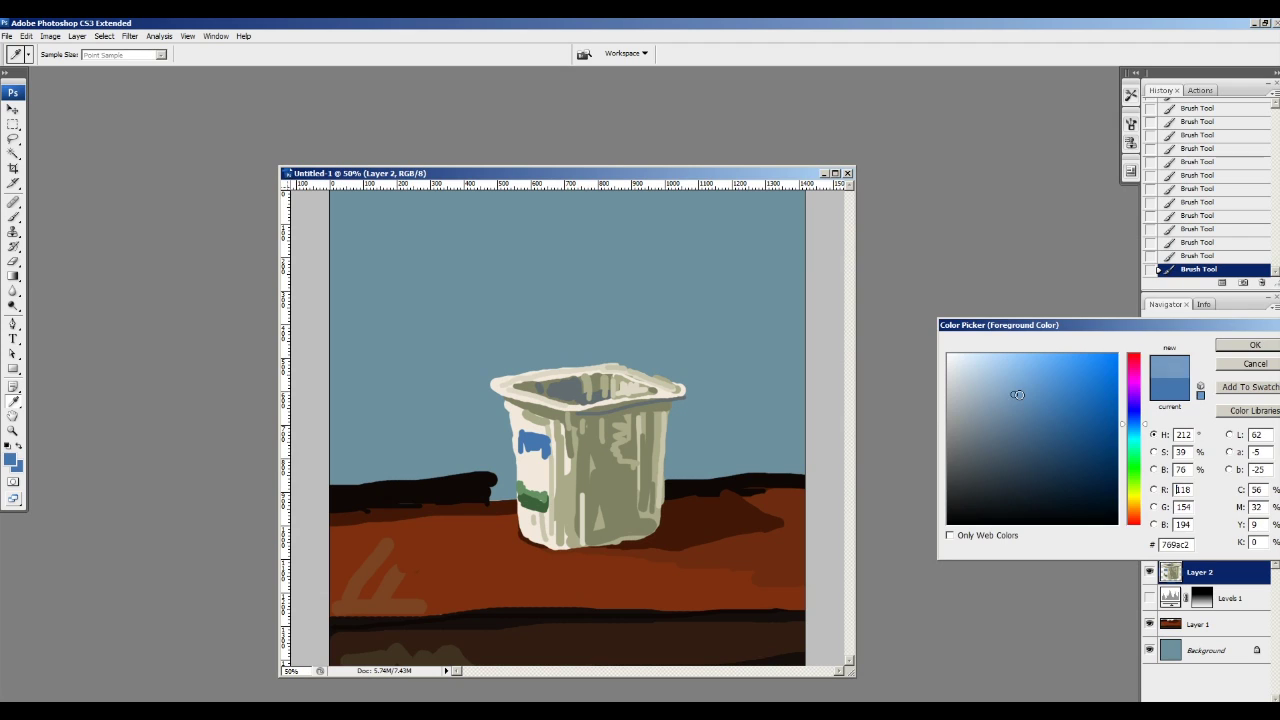
{"action": "left_click", "coordinate": [1251, 346]}
{"action": "left_click_drag", "start_coordinate": [540, 452], "coordinate": [522, 457]}
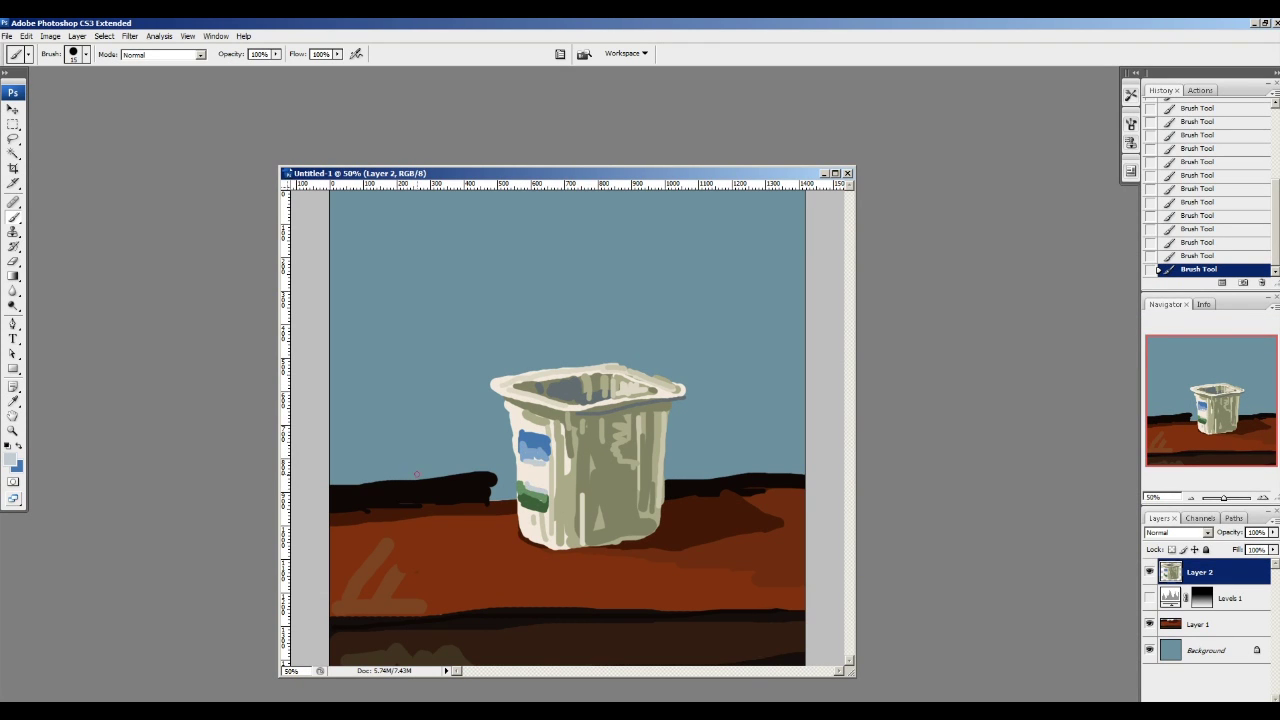
Step: Mix a yellow-orange and dab a small emblem onto the label's blue patch
{"action": "left_click", "coordinate": [11, 459]}
{"action": "left_click", "coordinate": [1136, 502]}
{"action": "left_click", "coordinate": [1074, 384]}
{"action": "left_click", "coordinate": [1124, 503]}
{"action": "left_click_drag", "start_coordinate": [1124, 505], "coordinate": [1128, 504]}
{"action": "left_click", "coordinate": [1055, 374]}
{"action": "left_click", "coordinate": [1070, 380]}
{"action": "left_click", "coordinate": [1251, 346]}
{"action": "key", "text": "ctrl+plus"}
{"action": "left_click", "coordinate": [505, 473]}
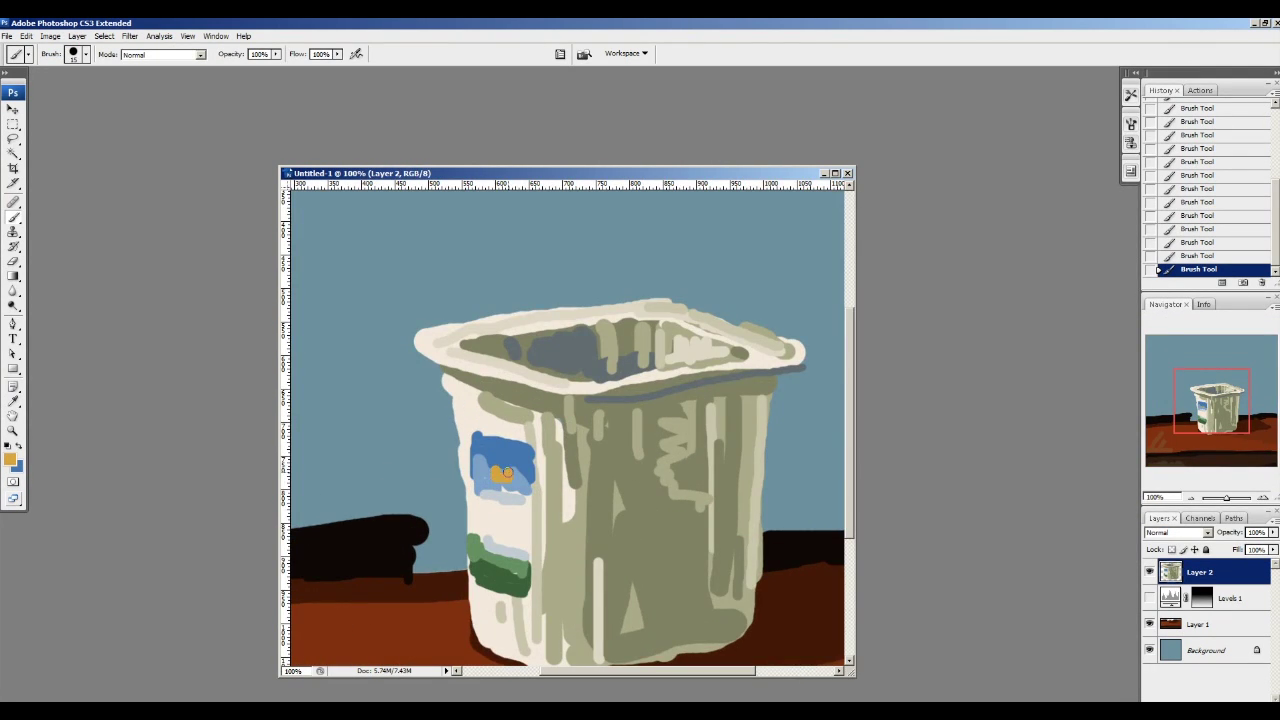
Step: Mix a brighter yellow and paint a highlight on the label's orange emblem
{"action": "left_click", "coordinate": [11, 459]}
{"action": "left_click", "coordinate": [1134, 498]}
{"action": "left_click", "coordinate": [1058, 368]}
{"action": "left_click", "coordinate": [1249, 347]}
{"action": "mouse_move", "coordinate": [495, 467]}
{"action": "left_mouse_down"}
{"action": "mouse_move", "coordinate": [509, 469]}
{"action": "mouse_move", "coordinate": [497, 457]}
{"action": "left_mouse_up"}
Step: Refine the label's emblem with a green based on the label's band and an adjusted orange
{"action": "left_click", "coordinate": [486, 472], "text": "alt"}
{"action": "left_click", "coordinate": [507, 578], "text": "alt"}
{"action": "left_click", "coordinate": [10, 459]}
{"action": "left_click", "coordinate": [1021, 438]}
{"action": "left_click", "coordinate": [1026, 442]}
{"action": "left_click", "coordinate": [1231, 348]}
{"action": "left_click", "coordinate": [503, 475], "text": "alt"}
{"action": "left_click", "coordinate": [11, 459]}
{"action": "key", "text": "Return"}
Step: Mix a dark blue from the label's blue patch for the lettering below the emblem
{"action": "left_click", "coordinate": [500, 443], "text": "alt"}
{"action": "left_click", "coordinate": [11, 459]}
{"action": "left_click", "coordinate": [1066, 465]}
{"action": "key", "text": "Return"}
{"action": "left_click", "coordinate": [501, 511], "text": "alt"}
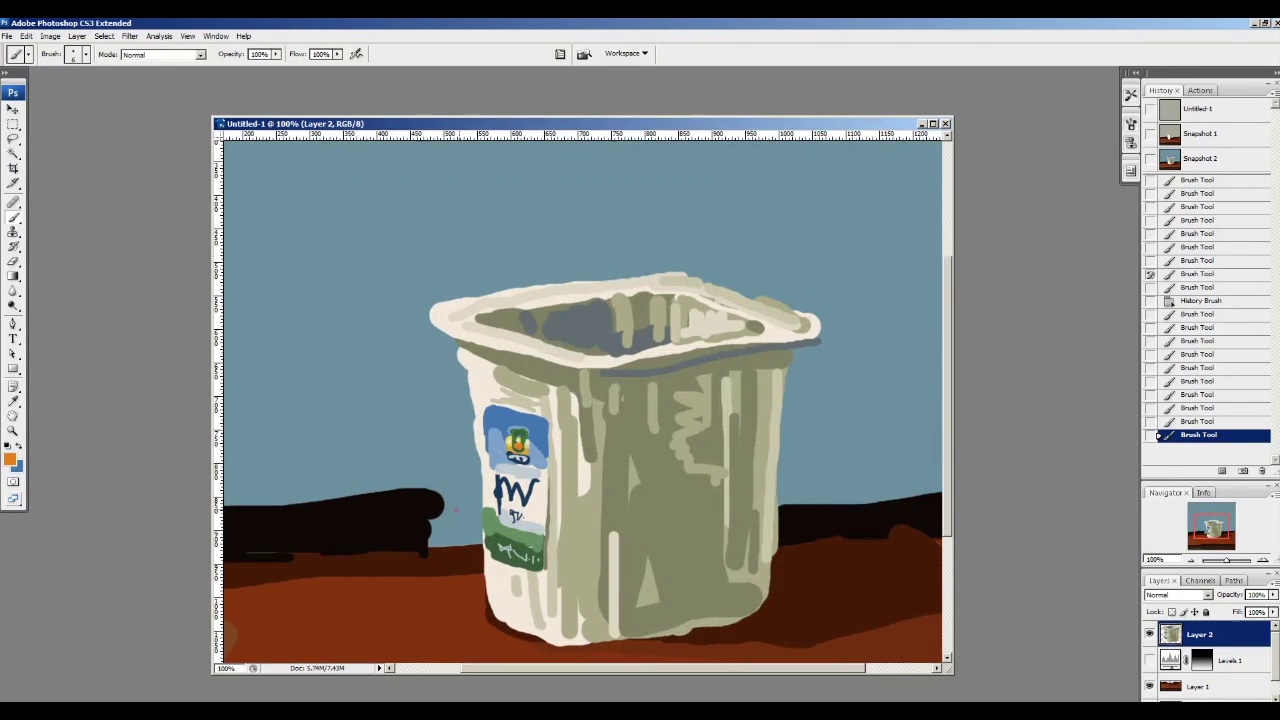
Step: Reshape the dark blue lettering on the label, painting over parts of it with the sampled background tone
{"action": "key", "text": "x"}
{"action": "left_click", "coordinate": [502, 509], "text": "alt"}
{"action": "mouse_move", "coordinate": [508, 484]}
{"action": "left_mouse_down"}
{"action": "mouse_move", "coordinate": [512, 504]}
{"action": "mouse_move", "coordinate": [519, 495]}
{"action": "left_mouse_up"}
{"action": "left_click", "coordinate": [527, 497], "text": "alt"}
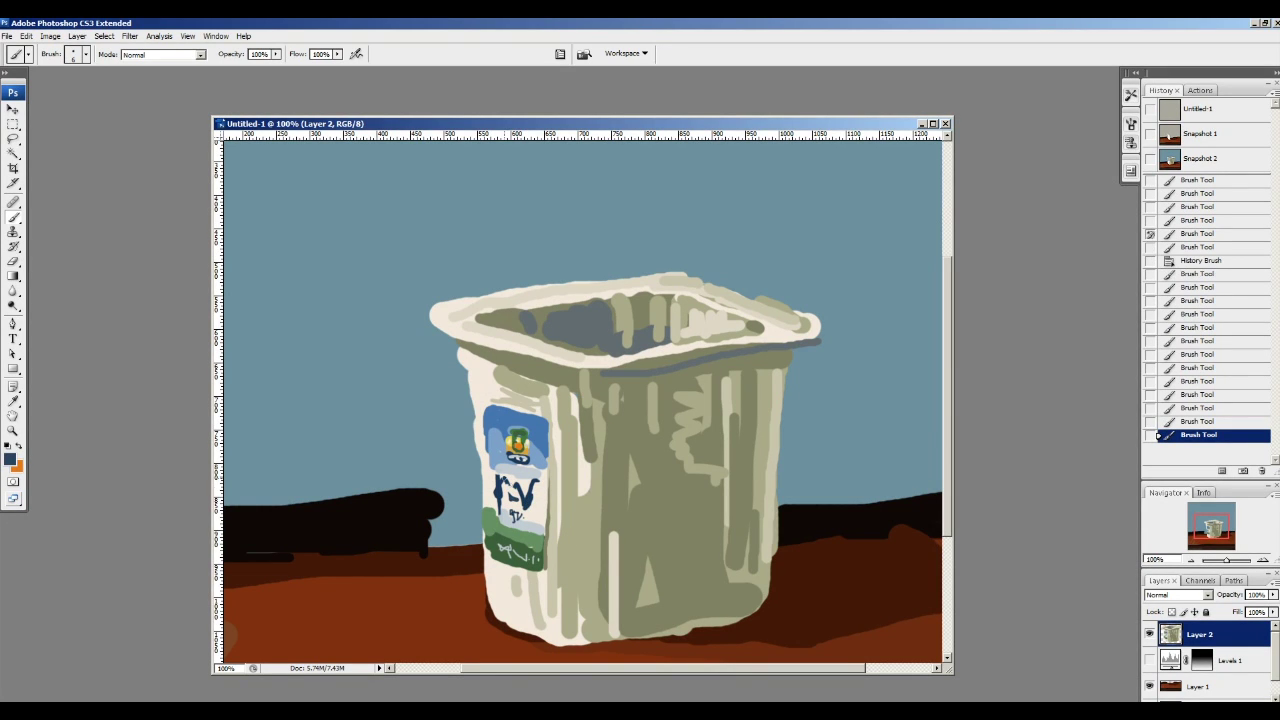
{"action": "left_click", "coordinate": [542, 508], "text": "alt"}
Step: Erase the uneven outer edges along both sides of the cup
{"action": "key", "text": "e"}
{"action": "left_click_drag", "start_coordinate": [476, 555], "coordinate": [480, 598]}
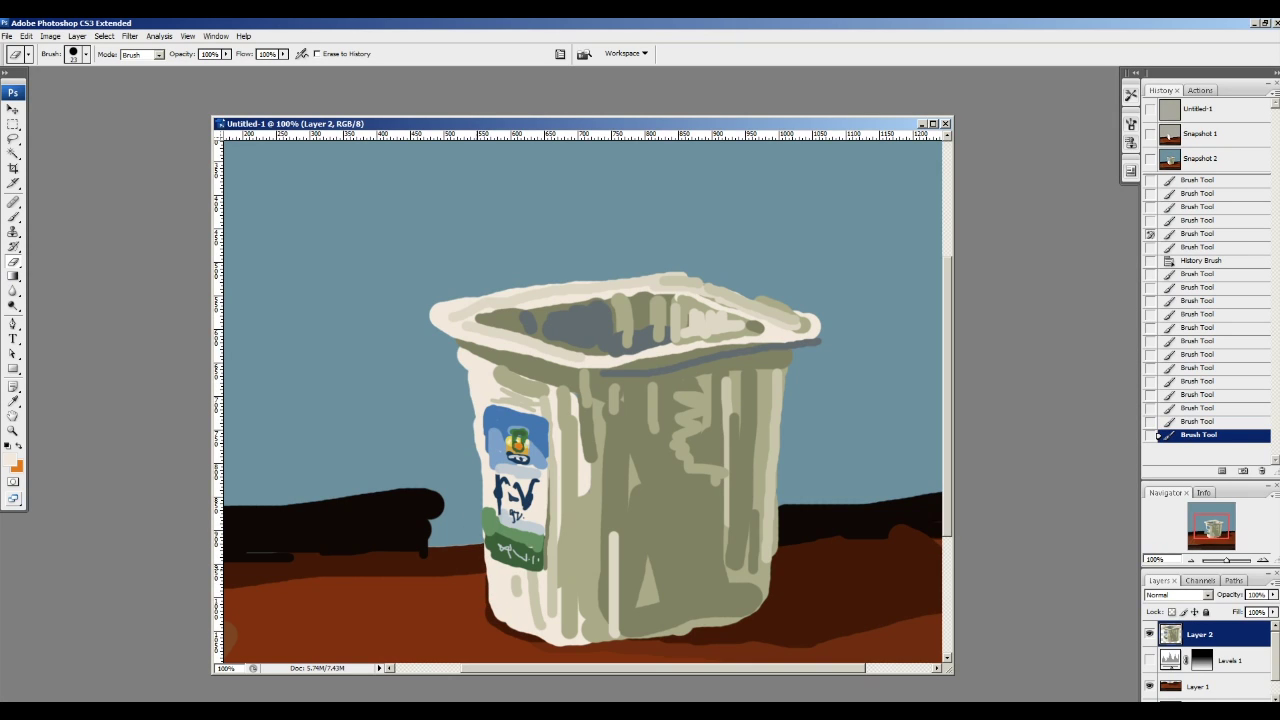
{"action": "left_click_drag", "start_coordinate": [462, 382], "coordinate": [461, 353]}
{"action": "left_click_drag", "start_coordinate": [482, 614], "coordinate": [473, 452]}
{"action": "left_click_drag", "start_coordinate": [777, 498], "coordinate": [776, 600]}
Step: Brush thin light streaks along the cup's front corner and tidy its bottom edge with sampled tones
{"action": "key", "text": "b"}
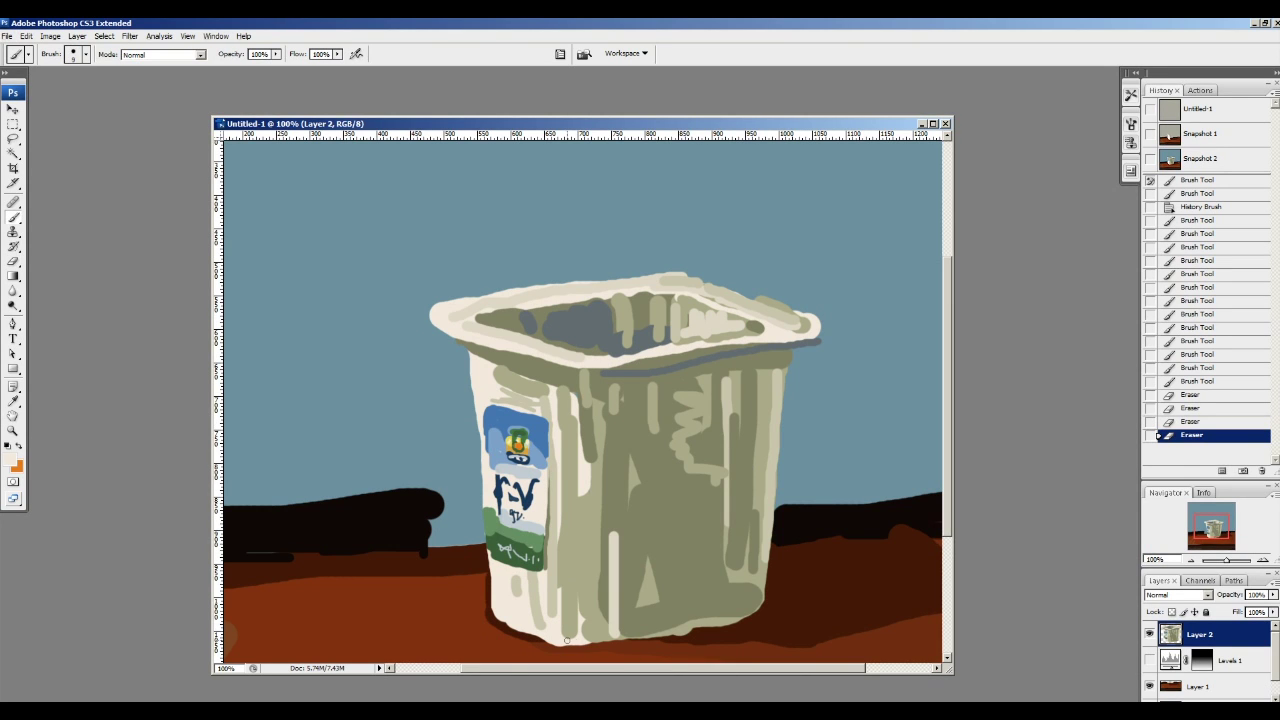
{"action": "left_click", "coordinate": [676, 633]}
{"action": "key", "text": "super"}
{"action": "key", "text": "super"}
{"action": "key", "text": "ctrl+z"}
{"action": "left_click", "coordinate": [678, 634], "text": "alt"}
{"action": "mouse_move", "coordinate": [581, 646]}
{"action": "left_mouse_down"}
{"action": "mouse_move", "coordinate": [591, 439]}
{"action": "mouse_move", "coordinate": [578, 642]}
{"action": "mouse_move", "coordinate": [638, 642]}
{"action": "mouse_move", "coordinate": [571, 445]}
{"action": "mouse_move", "coordinate": [576, 631]}
{"action": "mouse_move", "coordinate": [592, 609]}
{"action": "mouse_move", "coordinate": [586, 638]}
{"action": "mouse_move", "coordinate": [583, 434]}
{"action": "left_mouse_up"}
{"action": "left_click", "coordinate": [585, 640], "text": "alt"}
{"action": "left_click_drag", "start_coordinate": [618, 640], "coordinate": [616, 524]}
Step: Brush olive mid-tone streaks along the shaded face's lower corner, right edge and upper section
{"action": "left_click", "coordinate": [756, 482], "text": "alt"}
{"action": "left_click_drag", "start_coordinate": [692, 608], "coordinate": [690, 548]}
{"action": "key", "text": "ctrl+z"}
{"action": "left_click_drag", "start_coordinate": [745, 607], "coordinate": [727, 603]}
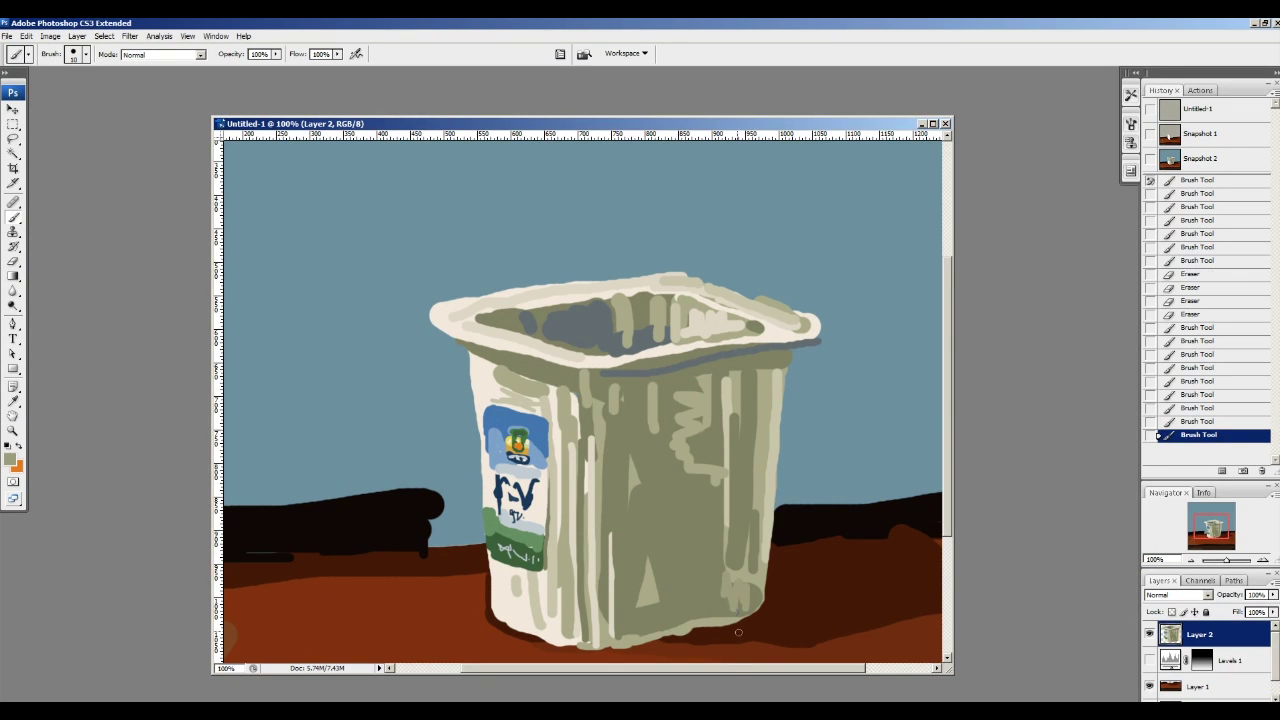
{"action": "left_click_drag", "start_coordinate": [748, 425], "coordinate": [740, 540]}
{"action": "left_click_drag", "start_coordinate": [680, 402], "coordinate": [713, 488]}
Step: Soften the light marks on the front face with short olive strokes and add tone below the rim
{"action": "mouse_move", "coordinate": [645, 556]}
{"action": "left_mouse_down"}
{"action": "mouse_move", "coordinate": [645, 618]}
{"action": "mouse_move", "coordinate": [656, 612]}
{"action": "left_mouse_up"}
{"action": "left_click", "coordinate": [668, 580], "text": "alt"}
{"action": "left_click_drag", "start_coordinate": [653, 554], "coordinate": [653, 589]}
{"action": "left_click_drag", "start_coordinate": [633, 458], "coordinate": [633, 495]}
{"action": "left_click", "coordinate": [650, 590], "text": "alt"}
{"action": "mouse_move", "coordinate": [657, 395]}
{"action": "left_mouse_down"}
{"action": "mouse_move", "coordinate": [677, 462]}
{"action": "mouse_move", "coordinate": [676, 384]}
{"action": "mouse_move", "coordinate": [724, 380]}
{"action": "left_mouse_up"}
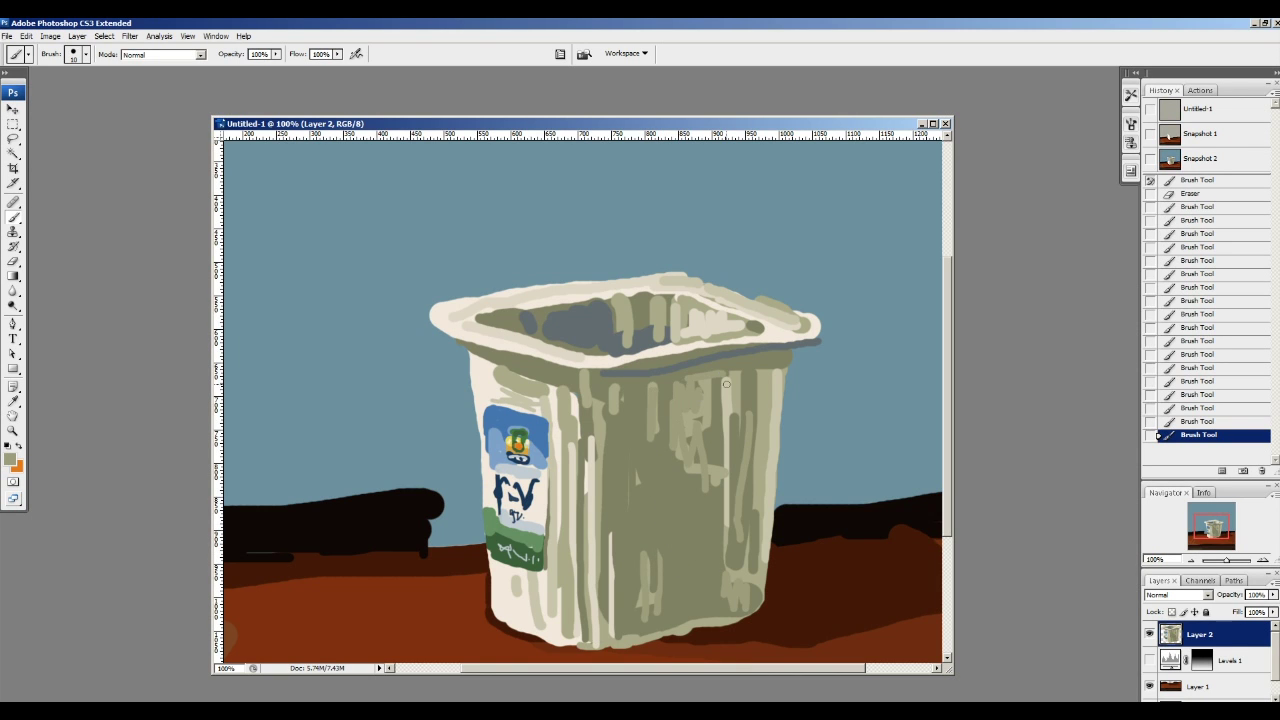
Step: Paint the shadow under the front rim with sampled blue-grey, overlaying it with grey-green #6e7163
{"action": "left_click", "coordinate": [657, 368], "text": "alt"}
{"action": "left_click_drag", "start_coordinate": [628, 367], "coordinate": [748, 347]}
{"action": "left_click", "coordinate": [11, 459]}
{"action": "left_click", "coordinate": [1136, 486]}
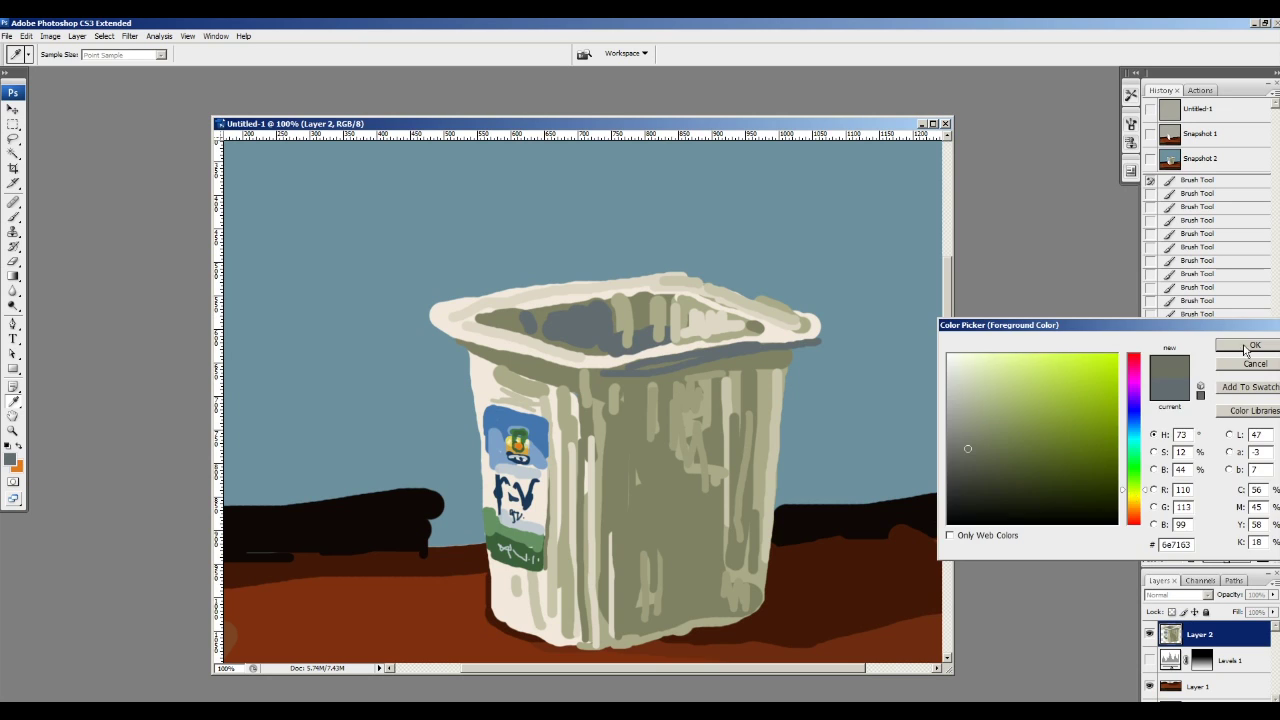
{"action": "left_click", "coordinate": [1250, 347]}
{"action": "left_click_drag", "start_coordinate": [638, 367], "coordinate": [740, 357]}
Step: Mix a muted brown and paint accents under the front rim and along the inner back edge
{"action": "left_click", "coordinate": [12, 458]}
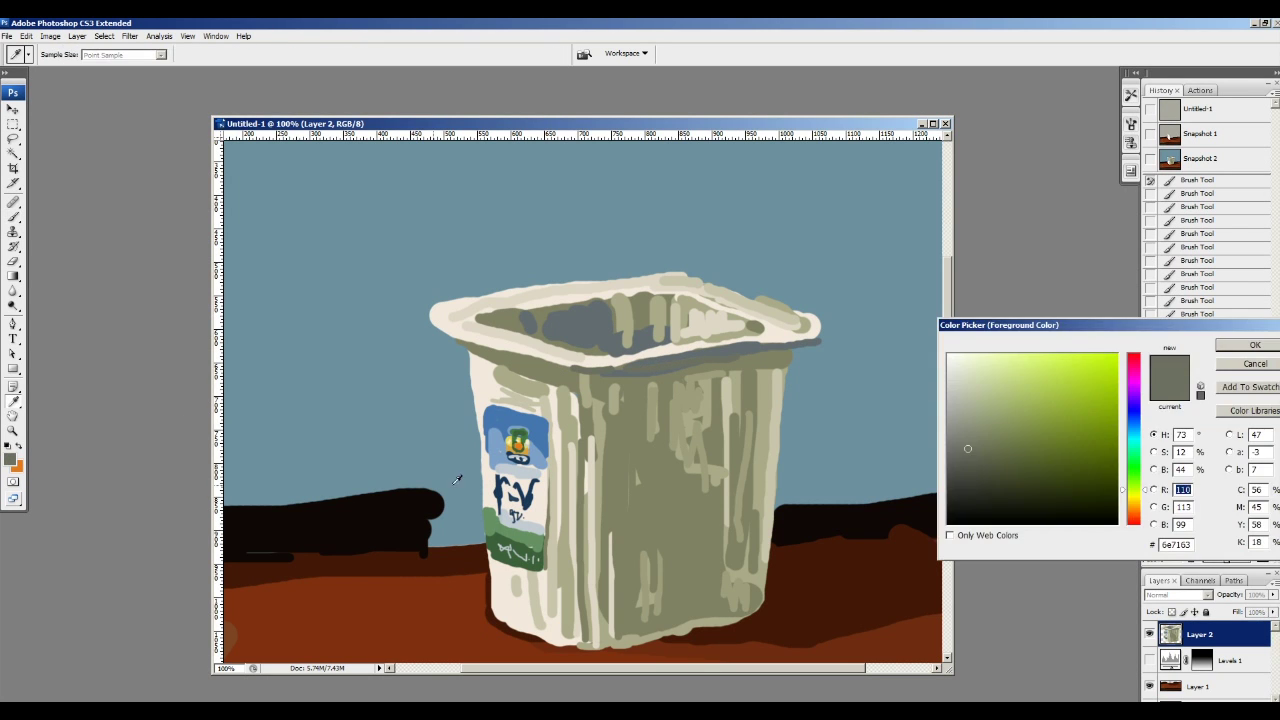
{"action": "left_click", "coordinate": [1250, 364]}
{"action": "left_click", "coordinate": [12, 458]}
{"action": "left_click", "coordinate": [1022, 450]}
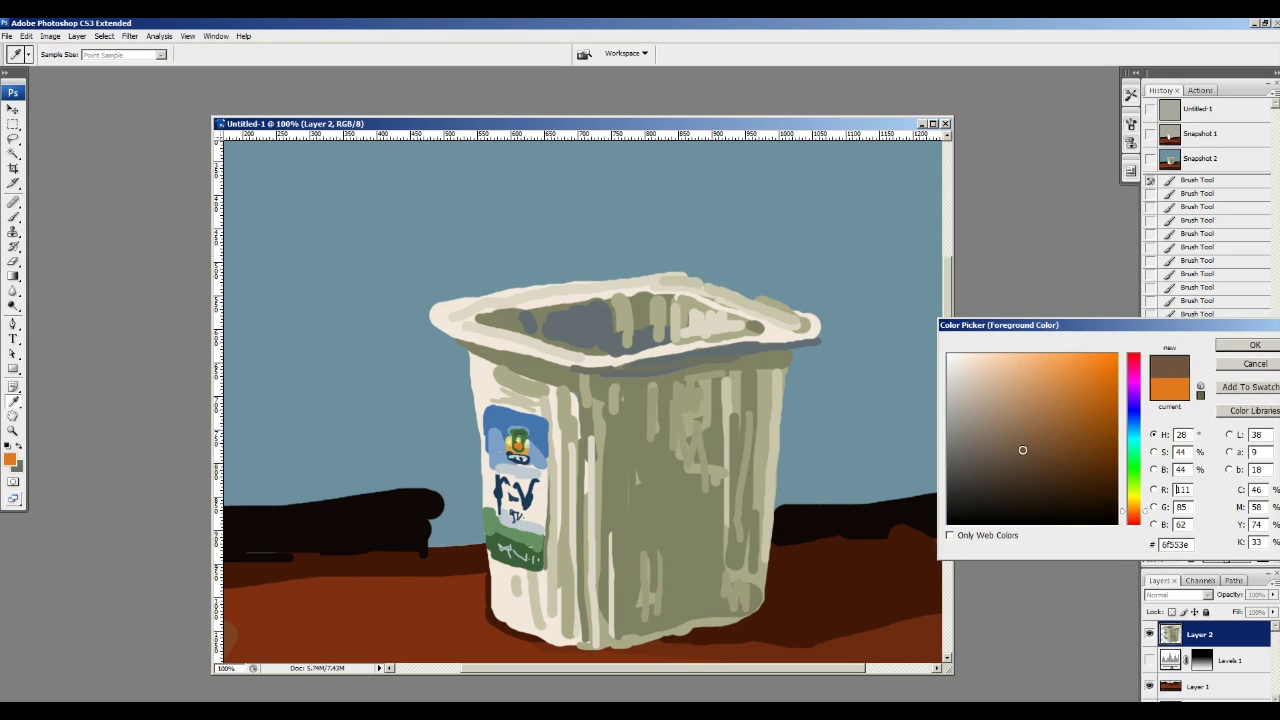
{"action": "left_click", "coordinate": [1255, 344]}
{"action": "left_click_drag", "start_coordinate": [620, 368], "coordinate": [726, 352]}
{"action": "mouse_move", "coordinate": [530, 305]}
{"action": "left_mouse_down"}
{"action": "mouse_move", "coordinate": [618, 297]}
{"action": "mouse_move", "coordinate": [480, 315]}
{"action": "left_mouse_up"}
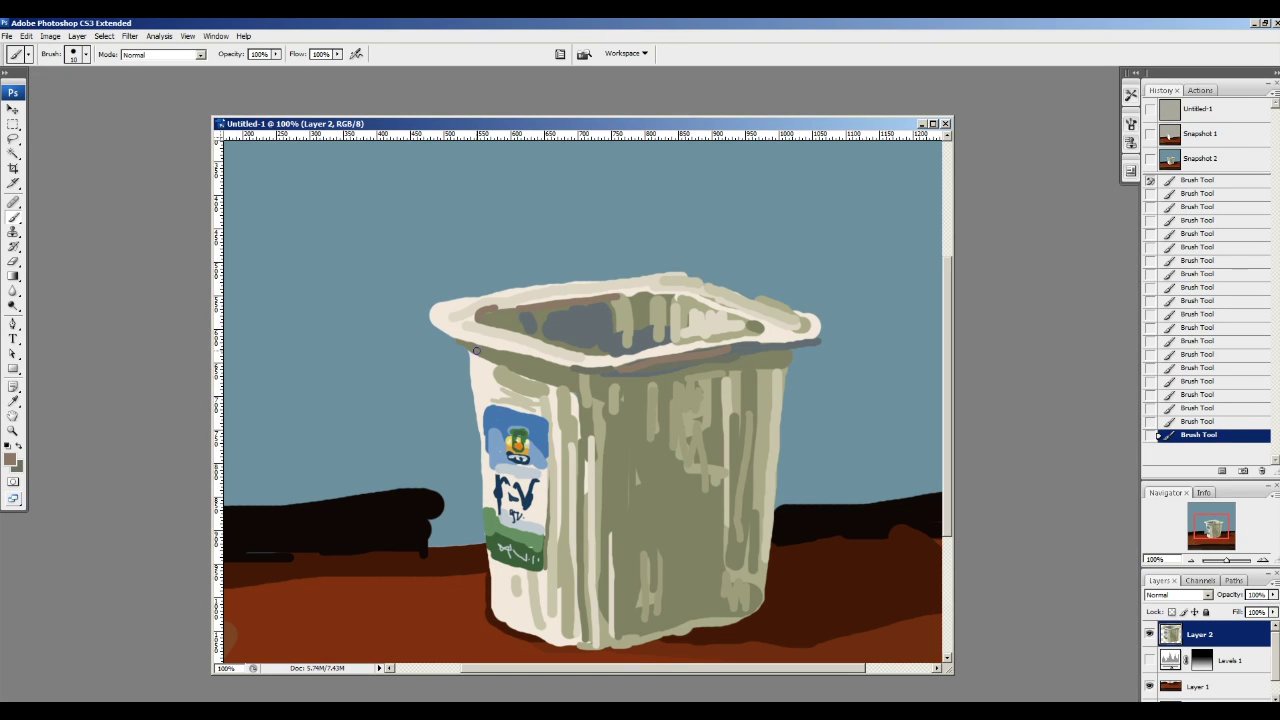
Step: Add thin brown vertical streaks along the cup's front corner and a touch beneath the rim
{"action": "left_click_drag", "start_coordinate": [613, 384], "coordinate": [631, 525]}
{"action": "key", "text": "ctrl+z"}
{"action": "mouse_move", "coordinate": [586, 452]}
{"action": "left_mouse_down"}
{"action": "mouse_move", "coordinate": [592, 580]}
{"action": "mouse_move", "coordinate": [586, 509]}
{"action": "left_mouse_up"}
{"action": "left_click_drag", "start_coordinate": [581, 385], "coordinate": [578, 444]}
{"action": "left_click", "coordinate": [610, 402], "text": "alt"}
{"action": "left_click", "coordinate": [563, 371], "text": "alt"}
{"action": "left_click_drag", "start_coordinate": [574, 372], "coordinate": [588, 395]}
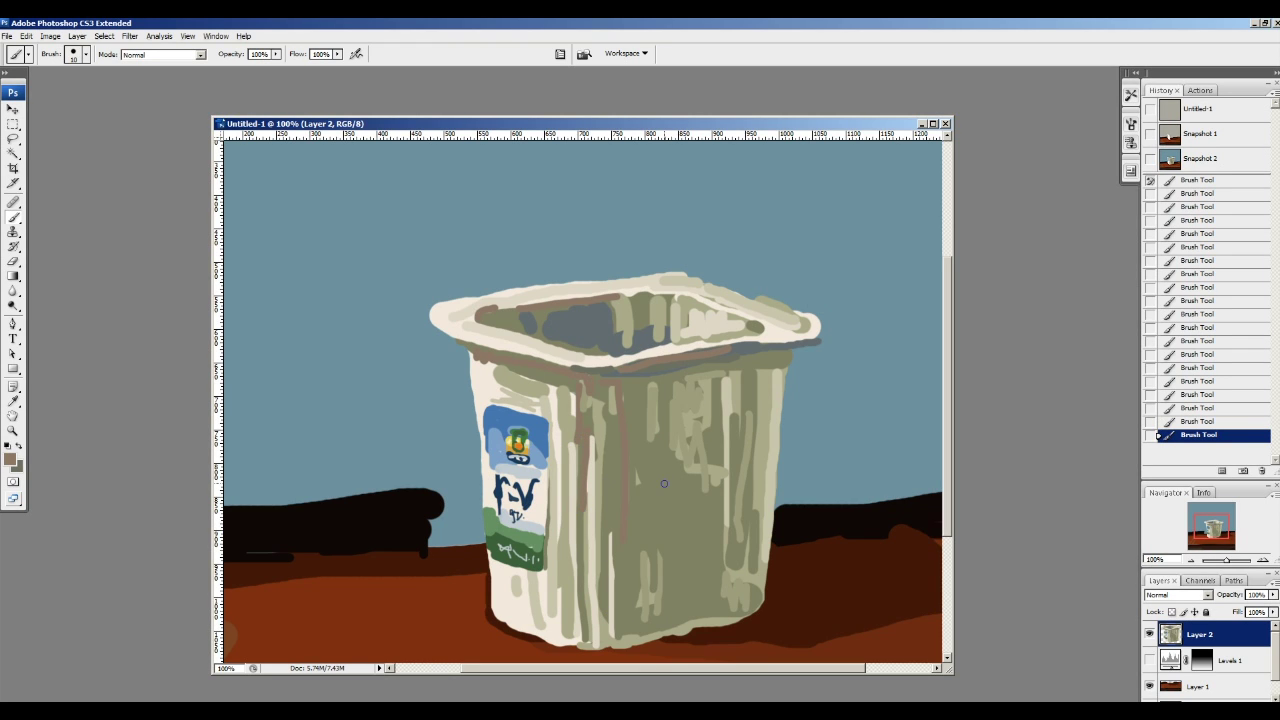
Step: Retouch the label's pale blue area beside the emblem with a sampled tone
{"action": "left_click", "coordinate": [536, 471], "text": "alt"}
{"action": "left_click_drag", "start_coordinate": [544, 469], "coordinate": [541, 472]}
{"action": "left_click", "coordinate": [526, 474], "text": "alt"}
Step: Lock Layer 2's transparent pixels, then darken the cup's right edge using #b2ad95 and a larger brush
{"action": "left_click", "coordinate": [761, 509], "text": "alt"}
{"action": "left_click", "coordinate": [10, 459]}
{"action": "left_click", "coordinate": [974, 405]}
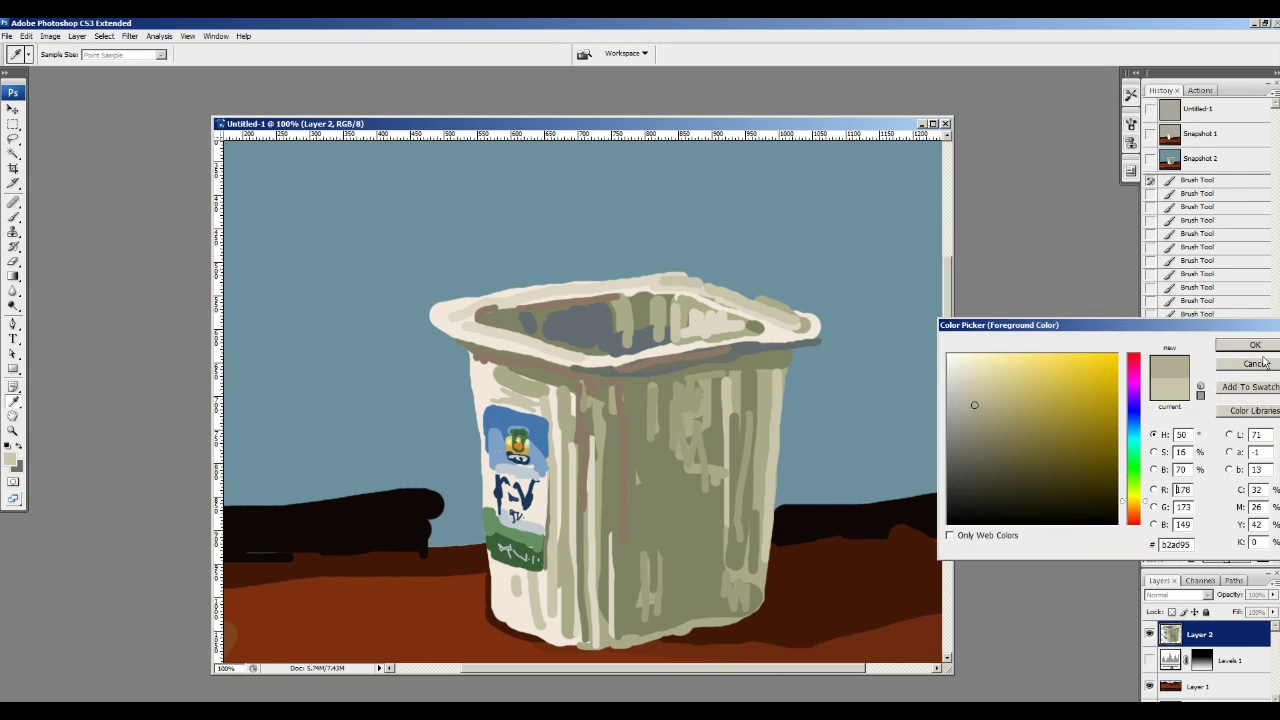
{"action": "left_click", "coordinate": [1253, 346]}
{"action": "left_click", "coordinate": [1172, 612]}
{"action": "key", "text": "bracketright"}
{"action": "key", "text": "bracketright"}
{"action": "left_click_drag", "start_coordinate": [777, 474], "coordinate": [784, 378]}
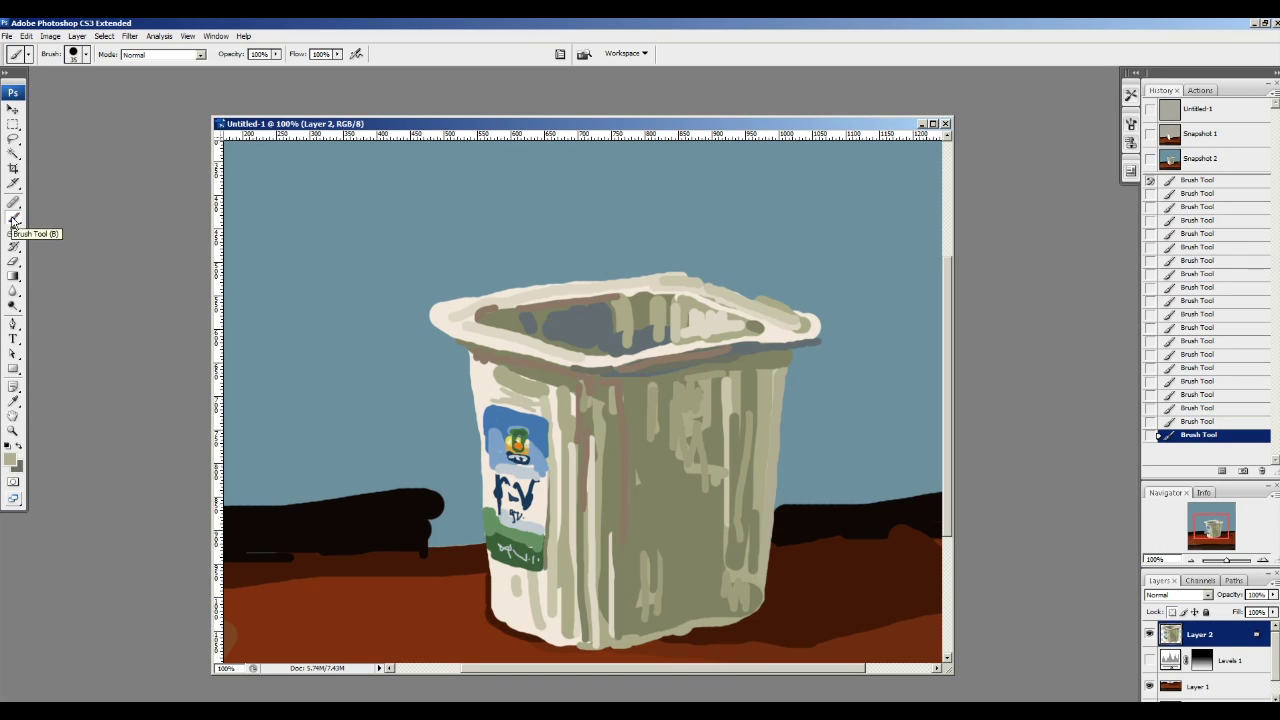
Step: Brush thin light streaks over the right part of the cup's front face
{"action": "left_click", "coordinate": [13, 261]}
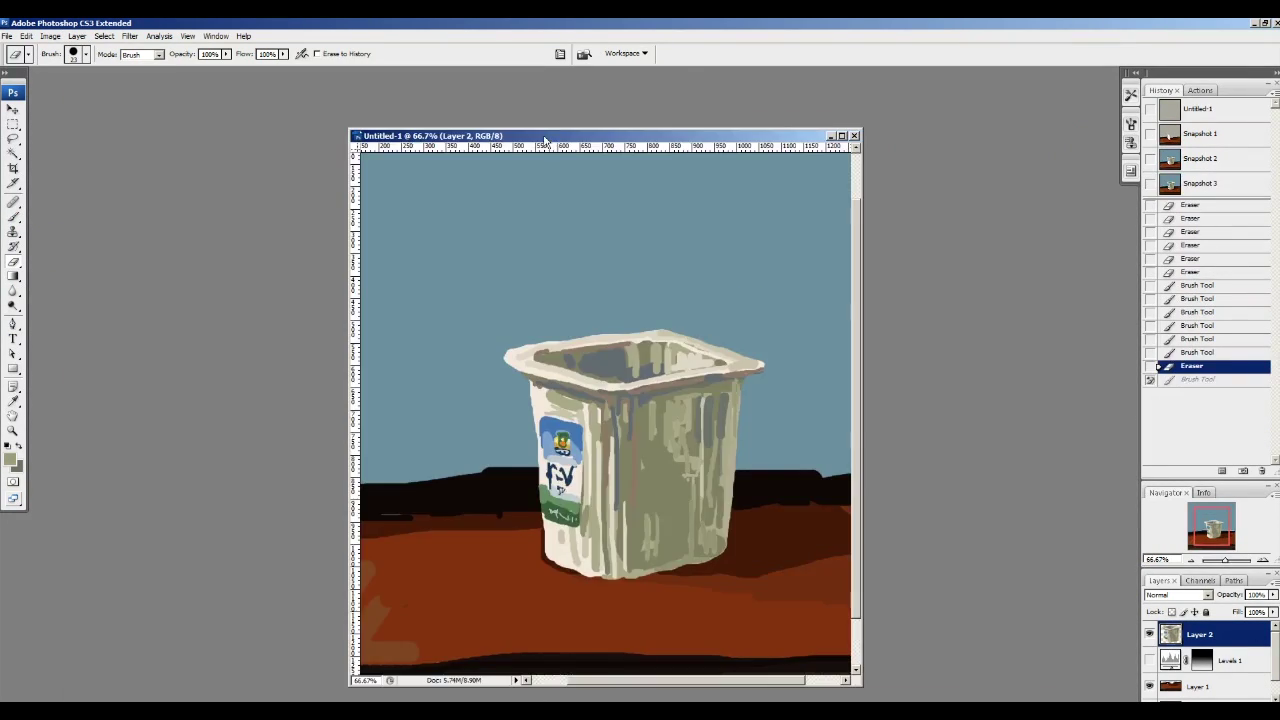
{"action": "key", "text": "b"}
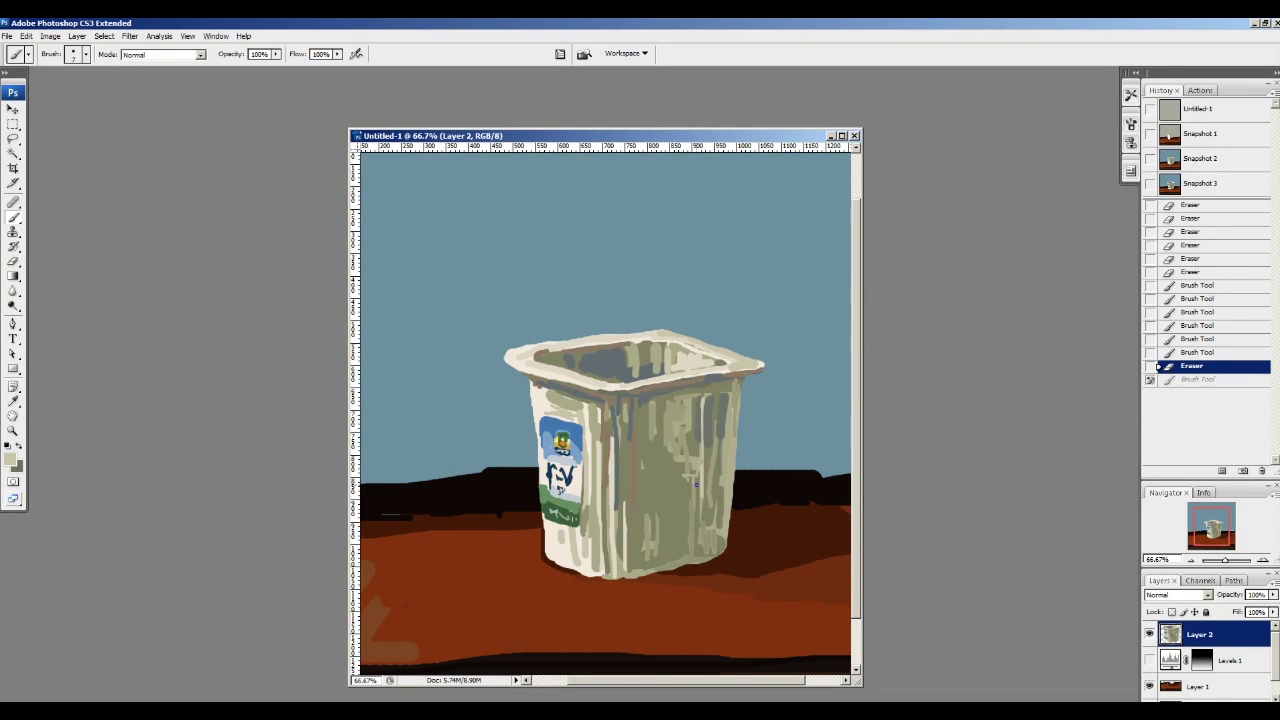
{"action": "left_click_drag", "start_coordinate": [686, 485], "coordinate": [699, 479]}
{"action": "left_click_drag", "start_coordinate": [700, 414], "coordinate": [691, 486]}
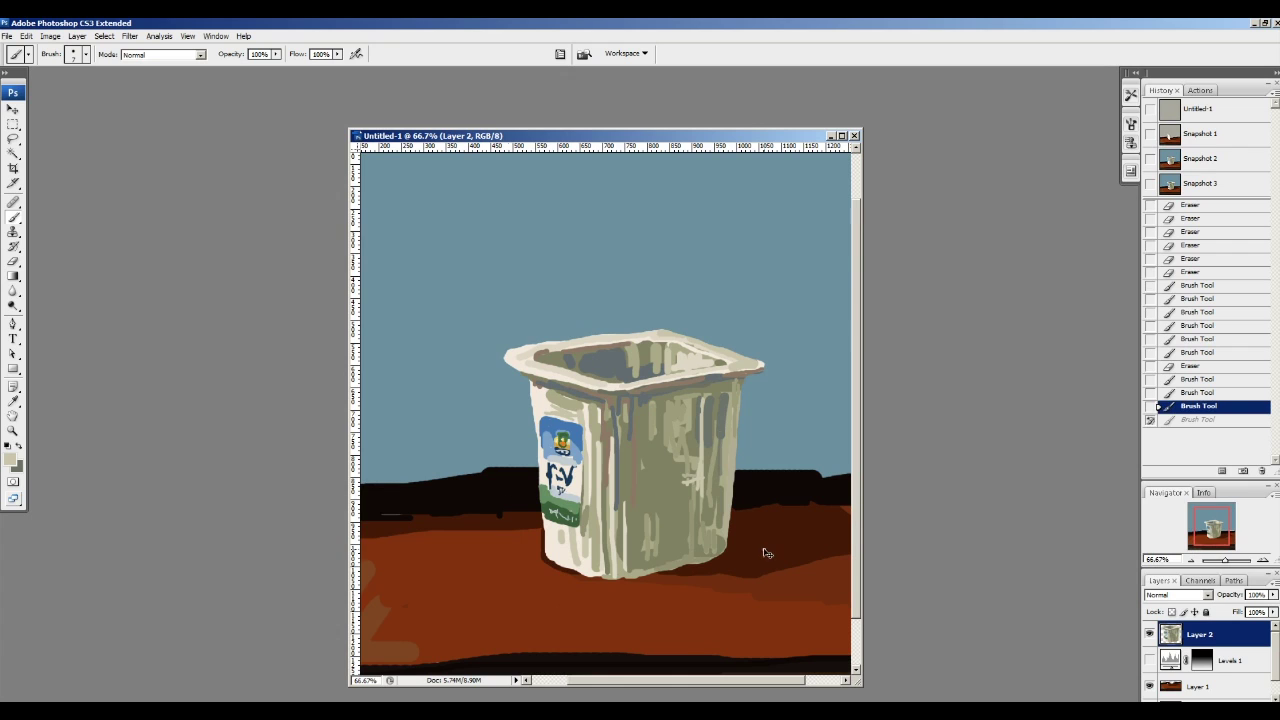
Step: Sample the grey-blue at the cup's front corner, enlarge the brush and try a broad stroke down the front face
{"action": "left_click", "coordinate": [616, 435], "text": "alt"}
{"action": "key", "text": "]"}
{"action": "key", "text": "]"}
{"action": "key", "text": "]"}
{"action": "key", "text": "]"}
{"action": "key", "text": "]"}
{"action": "key", "text": "]"}
{"action": "key", "text": "]"}
{"action": "key", "text": "]"}
{"action": "key", "text": "]"}
{"action": "key", "text": "]"}
{"action": "left_click_drag", "start_coordinate": [638, 439], "coordinate": [641, 518]}
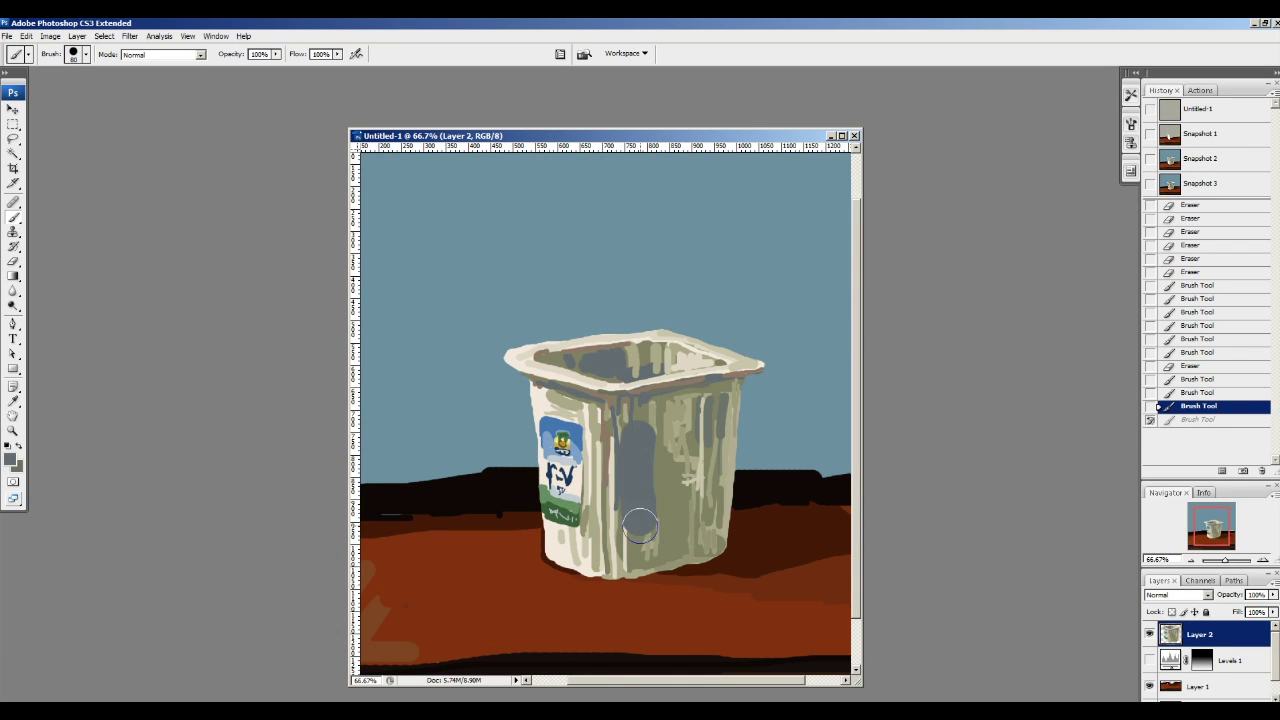
{"action": "key", "text": "ctrl+z"}
{"action": "key", "text": "ctrl+z"}
{"action": "key", "text": "ctrl+z"}
Step: Set the brush opacity to 89% and paint a broad grey-blue shadow down the lower part of the cup's front face
{"action": "key", "text": "8"}
{"action": "key", "text": "9"}
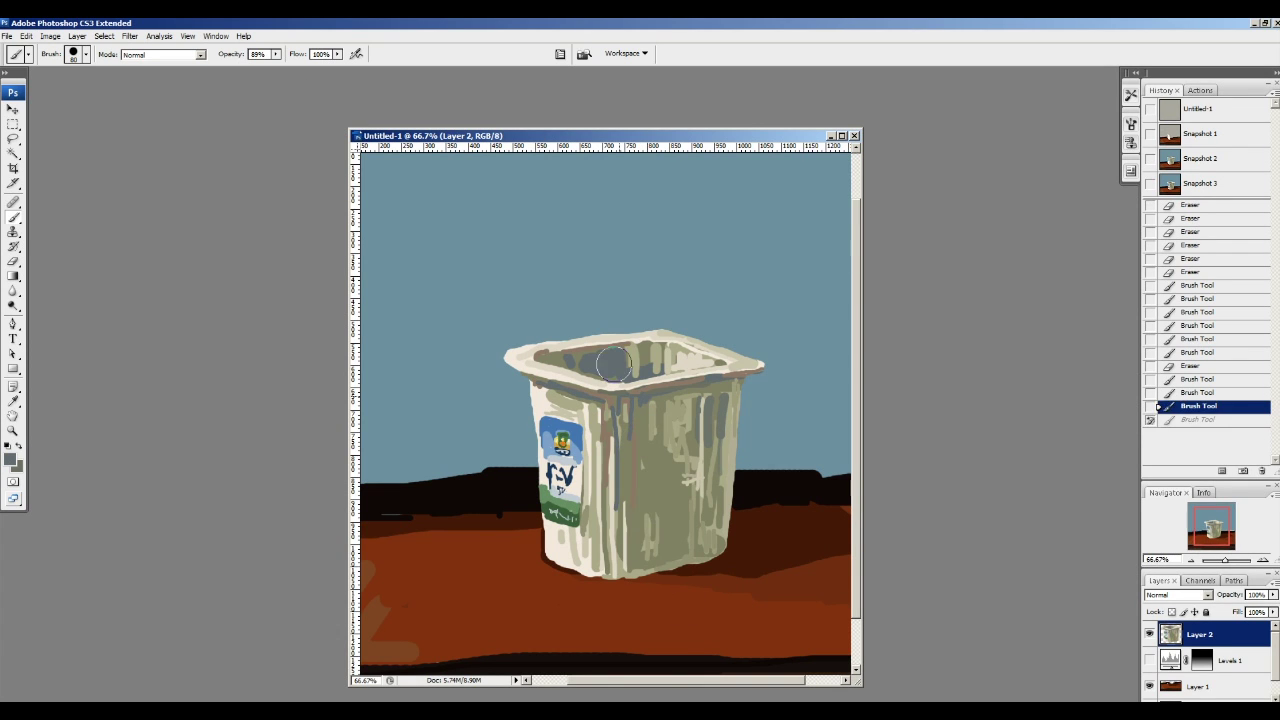
{"action": "left_click_drag", "start_coordinate": [638, 431], "coordinate": [647, 548]}
{"action": "key", "text": "ctrl+z"}
{"action": "mouse_move", "coordinate": [639, 442]}
{"action": "left_mouse_down"}
{"action": "mouse_move", "coordinate": [643, 540]}
{"action": "mouse_move", "coordinate": [662, 492]}
{"action": "left_mouse_up"}
{"action": "key", "text": "ctrl+minus"}
{"action": "key", "text": "ctrl+minus"}
{"action": "key", "text": "ctrl+plus"}
{"action": "key", "text": "ctrl+plus"}
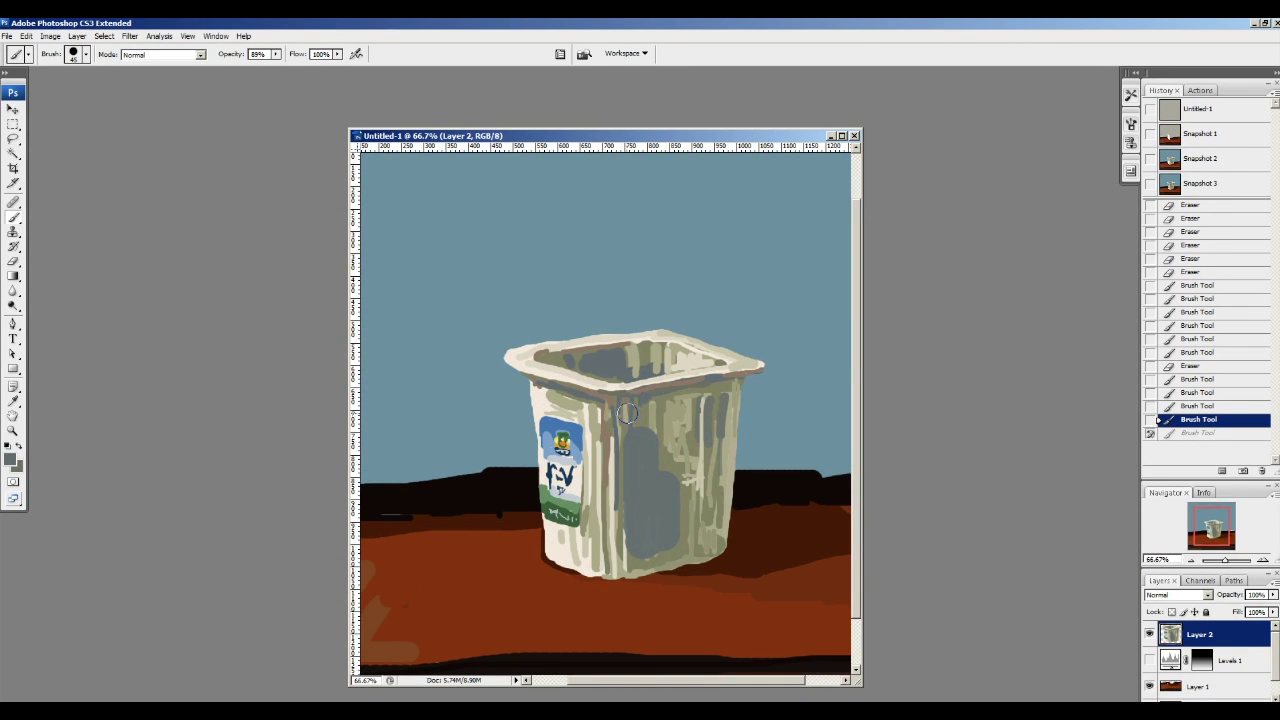
Step: Extend the grey-blue shadow up to the rim, down to the base and inside the cup, and save a history snapshot
{"action": "left_click_drag", "start_coordinate": [624, 404], "coordinate": [648, 426]}
{"action": "left_click_drag", "start_coordinate": [228, 60], "coordinate": [245, 60]}
{"action": "left_click_drag", "start_coordinate": [638, 562], "coordinate": [662, 546]}
{"action": "left_click_drag", "start_coordinate": [613, 373], "coordinate": [583, 369]}
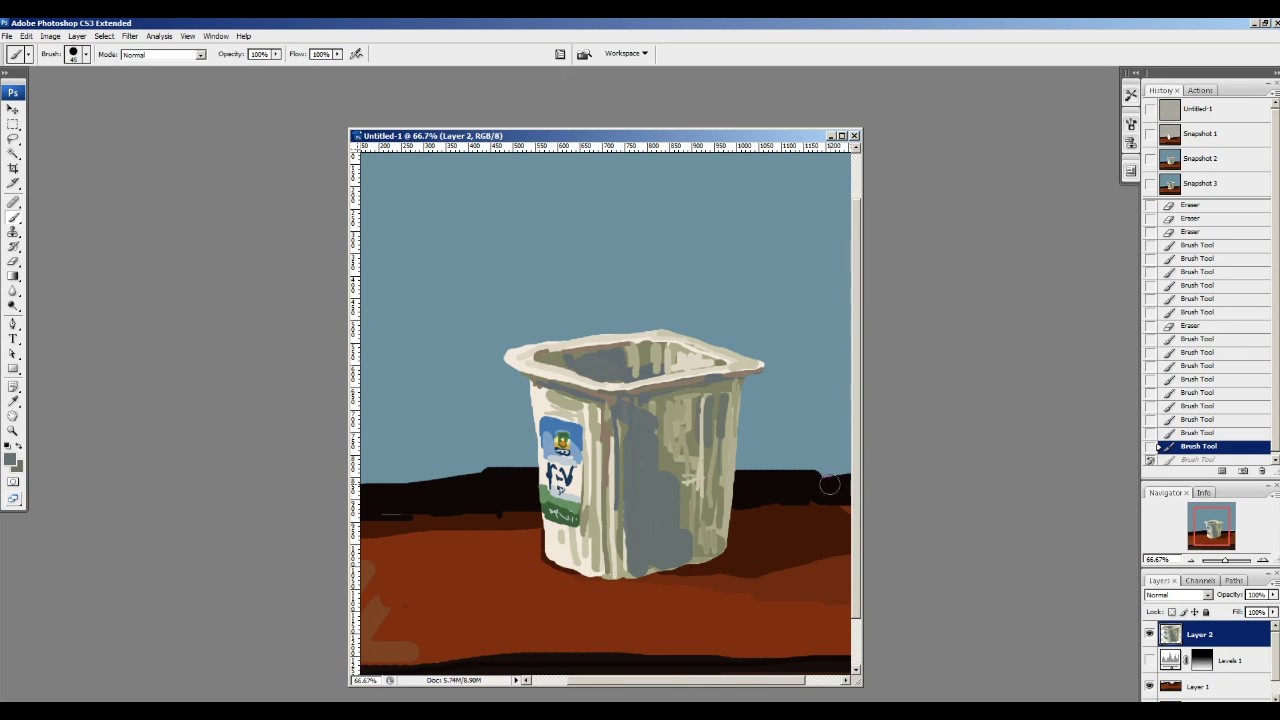
{"action": "left_click", "coordinate": [1243, 471]}
Step: On Layer 1, brush a sampled table brown and a darker brown under the cup's base as a contact shadow
{"action": "left_click", "coordinate": [1194, 685]}
{"action": "left_click", "coordinate": [802, 563], "text": "alt"}
{"action": "left_click_drag", "start_coordinate": [629, 571], "coordinate": [732, 565]}
{"action": "left_click", "coordinate": [11, 463]}
{"action": "left_click_drag", "start_coordinate": [1082, 489], "coordinate": [1086, 492]}
{"action": "key", "text": "Return"}
{"action": "left_click_drag", "start_coordinate": [749, 567], "coordinate": [712, 562]}
Step: Deepen the cup's cast shadow on the table with dark brown strokes and save a history snapshot
{"action": "left_click", "coordinate": [758, 497], "text": "alt"}
{"action": "mouse_move", "coordinate": [766, 509]}
{"action": "left_mouse_down"}
{"action": "mouse_move", "coordinate": [801, 508]}
{"action": "mouse_move", "coordinate": [812, 491]}
{"action": "left_mouse_up"}
{"action": "left_click_drag", "start_coordinate": [812, 491], "coordinate": [803, 489]}
{"action": "left_click_drag", "start_coordinate": [762, 541], "coordinate": [747, 546]}
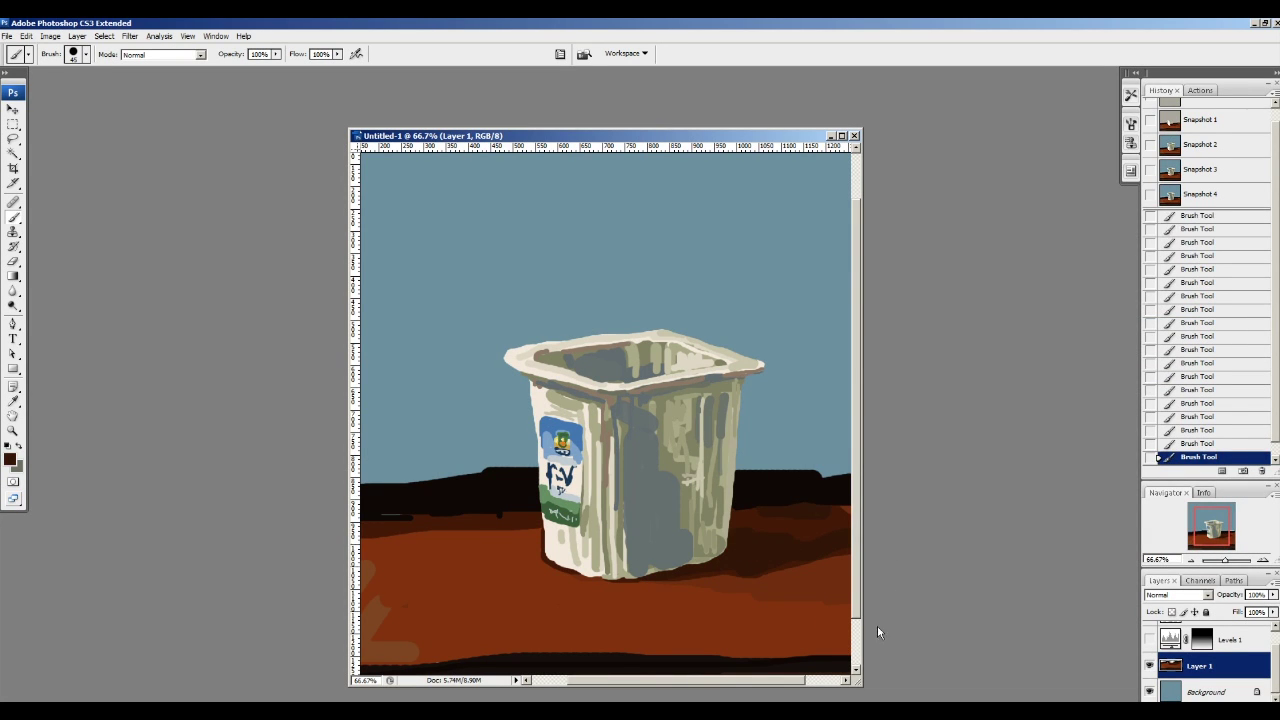
{"action": "left_click", "coordinate": [701, 557], "text": "alt"}
{"action": "left_click", "coordinate": [1243, 470]}
Step: Widen the document window and build up the black band behind the table on both sides of the cup
{"action": "left_click_drag", "start_coordinate": [863, 642], "coordinate": [994, 638]}
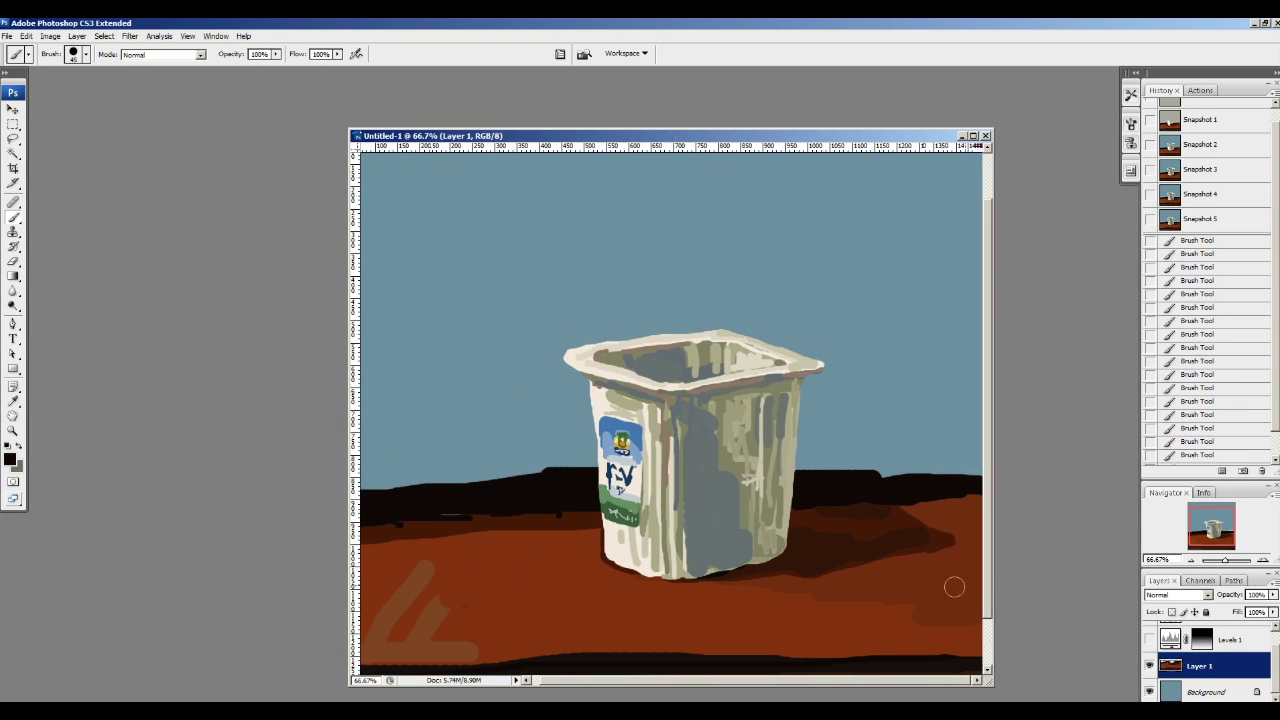
{"action": "left_click_drag", "start_coordinate": [894, 503], "coordinate": [871, 500]}
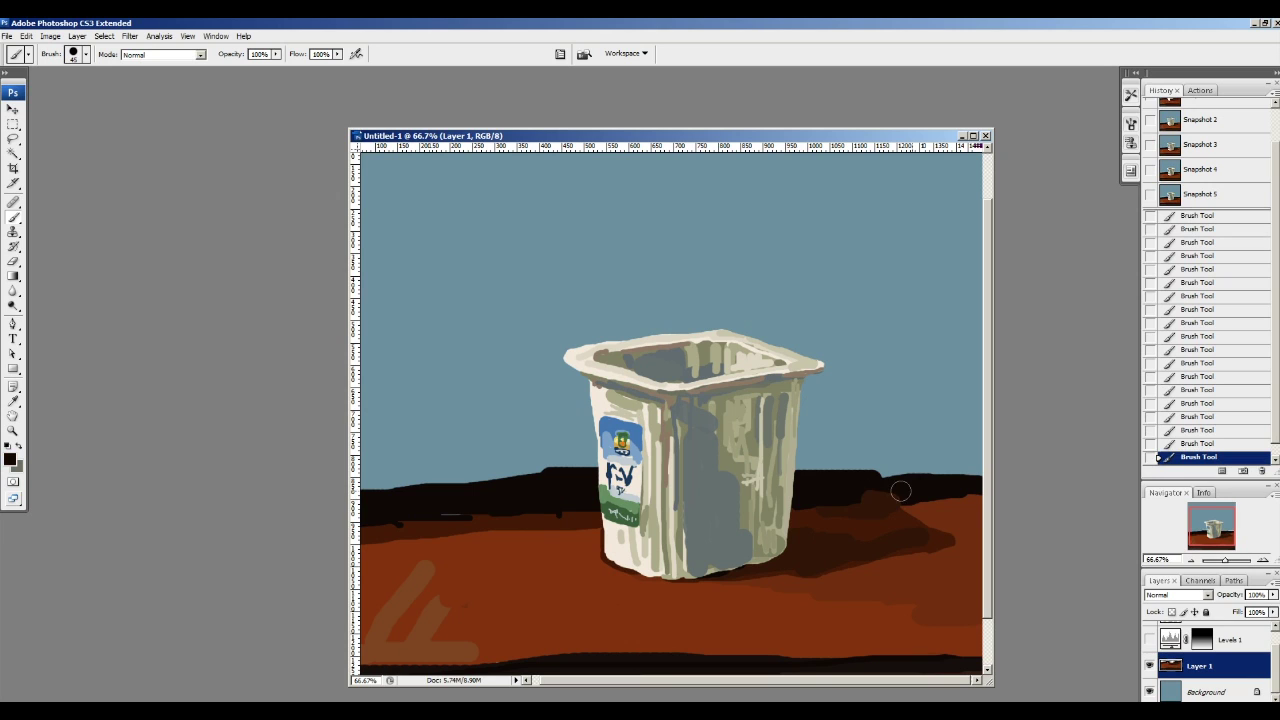
{"action": "mouse_move", "coordinate": [440, 505]}
{"action": "left_mouse_down"}
{"action": "mouse_move", "coordinate": [496, 482]}
{"action": "mouse_move", "coordinate": [364, 490]}
{"action": "left_mouse_up"}
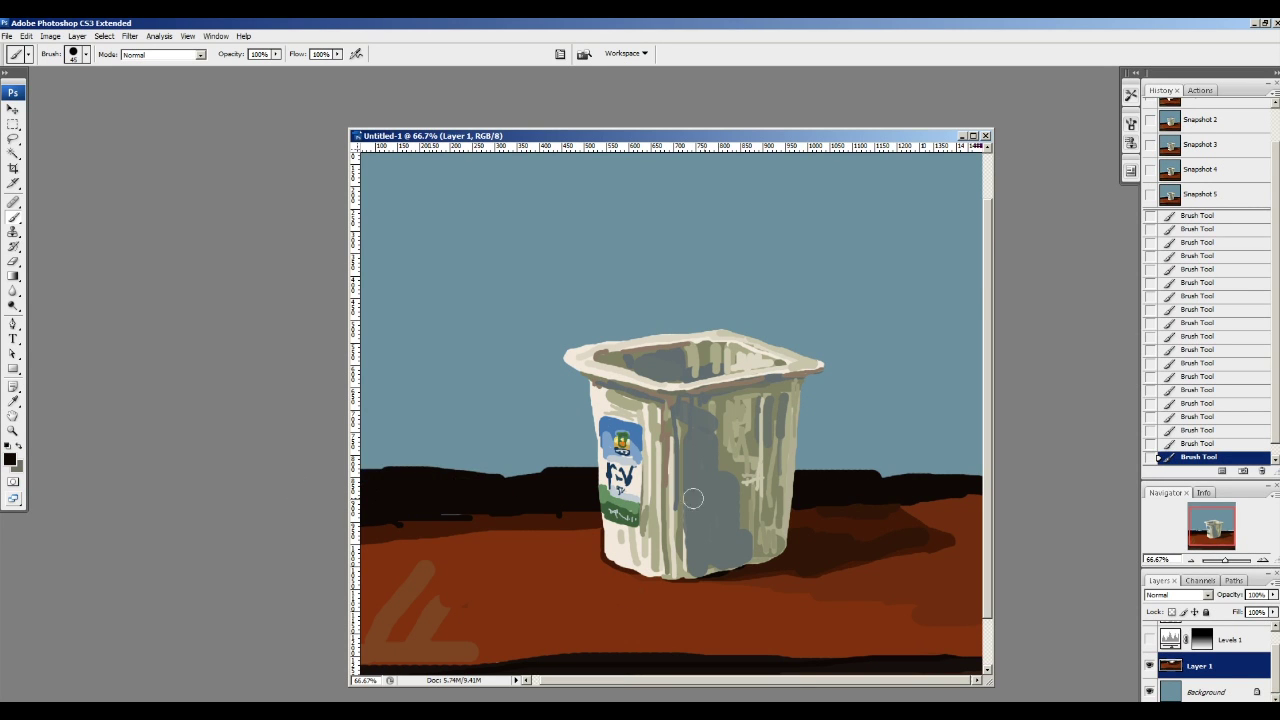
Step: Sample the cup's cream tone and block in a spoon handle in front of the cup on a new layer
{"action": "scroll", "coordinate": [686, 491], "scroll_direction": "down", "scroll_amount": 2}
{"action": "key", "text": "super"}
{"action": "key", "text": "super"}
{"action": "left_click", "coordinate": [678, 490], "text": "alt"}
{"action": "left_click_drag", "start_coordinate": [760, 582], "coordinate": [553, 538]}
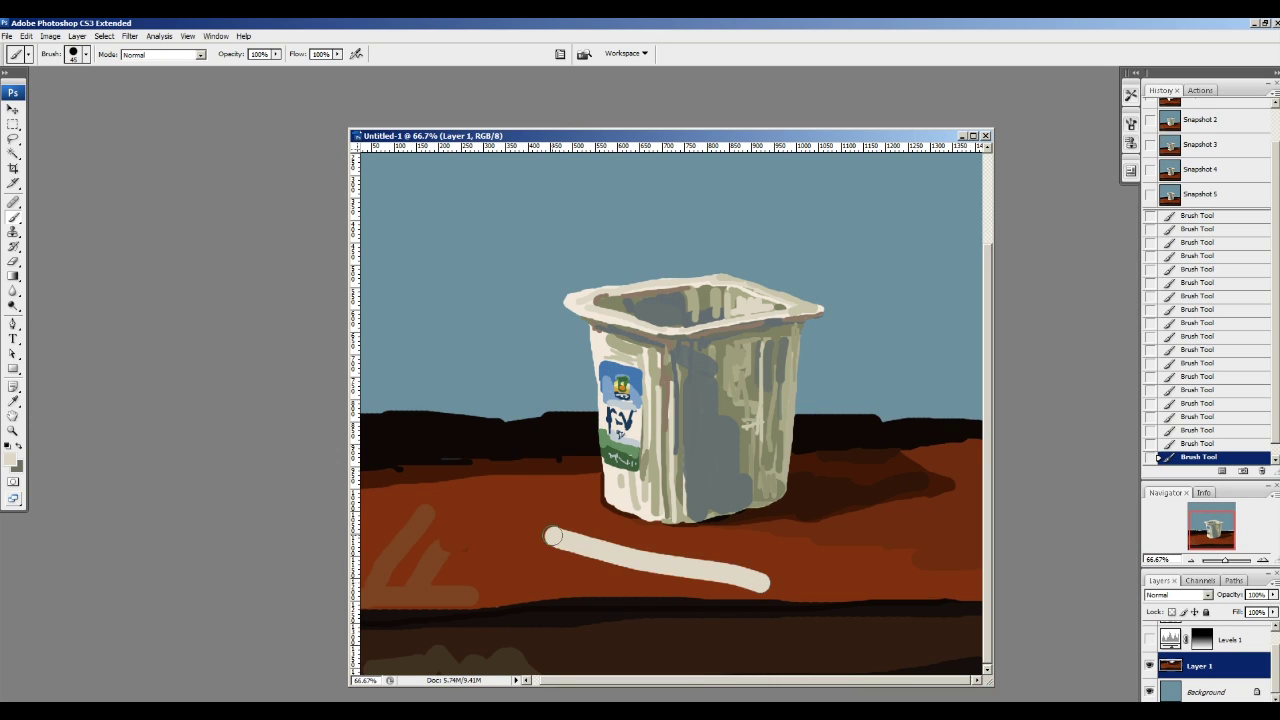
{"action": "key", "text": "ctrl+z"}
{"action": "mouse_move", "coordinate": [798, 590]}
{"action": "left_mouse_down"}
{"action": "mouse_move", "coordinate": [628, 565]}
{"action": "mouse_move", "coordinate": [766, 600]}
{"action": "left_mouse_up"}
{"action": "key", "text": "ctrl+z"}
{"action": "key", "text": "ctrl+shift+alt+n"}
{"action": "key", "text": "ctrl+z"}
{"action": "mouse_move", "coordinate": [623, 565]}
{"action": "left_mouse_down"}
{"action": "mouse_move", "coordinate": [795, 594]}
{"action": "mouse_move", "coordinate": [652, 564]}
{"action": "mouse_move", "coordinate": [734, 587]}
{"action": "mouse_move", "coordinate": [770, 582]}
{"action": "left_mouse_up"}
Step: Cover the handle with a sampled olive tone and block in the spoon's bowl and neck in black and grey-green
{"action": "left_click", "coordinate": [788, 469], "text": "alt"}
{"action": "key", "text": "d"}
{"action": "mouse_move", "coordinate": [561, 541]}
{"action": "left_mouse_down"}
{"action": "mouse_move", "coordinate": [482, 536]}
{"action": "mouse_move", "coordinate": [604, 560]}
{"action": "left_mouse_up"}
{"action": "key", "text": "x"}
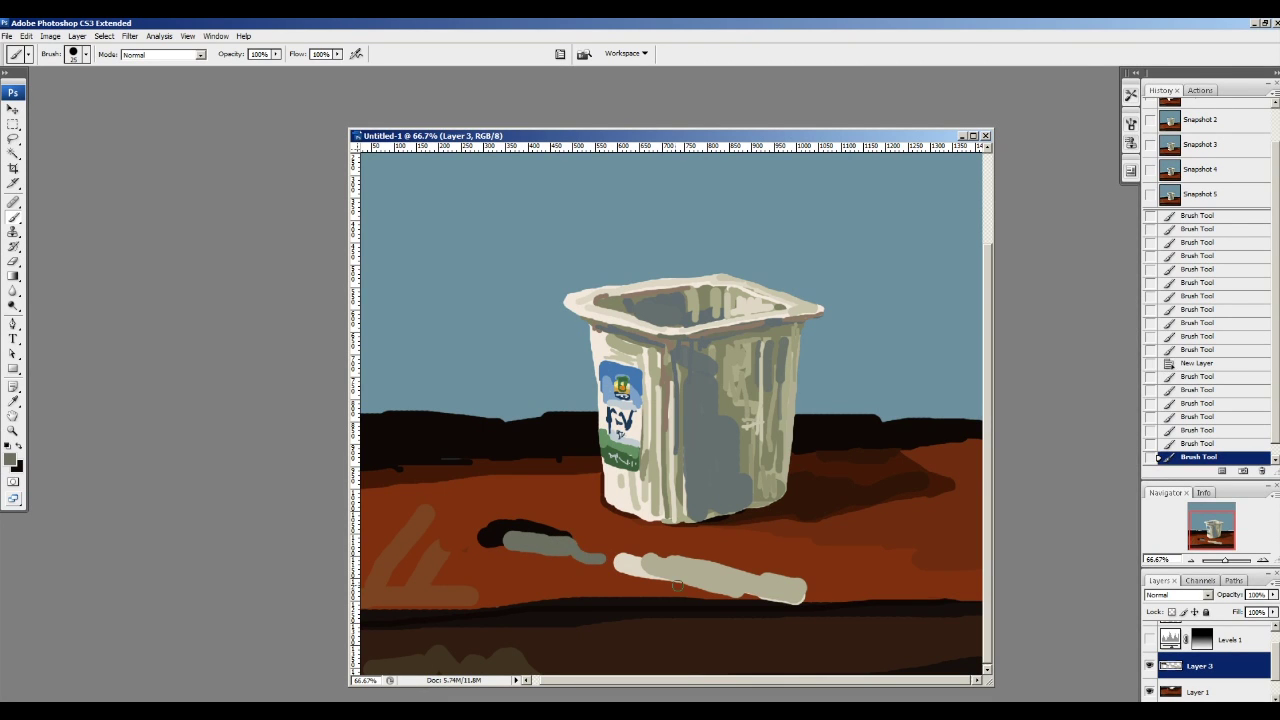
Step: Shade the spoon's bowl, neck and handle with newly picked tones and erase the excess along the bowl's lower edge
{"action": "left_click", "coordinate": [11, 459]}
{"action": "left_click", "coordinate": [1133, 512]}
{"action": "left_click", "coordinate": [985, 461]}
{"action": "key", "text": "Return"}
{"action": "left_click_drag", "start_coordinate": [607, 561], "coordinate": [555, 549]}
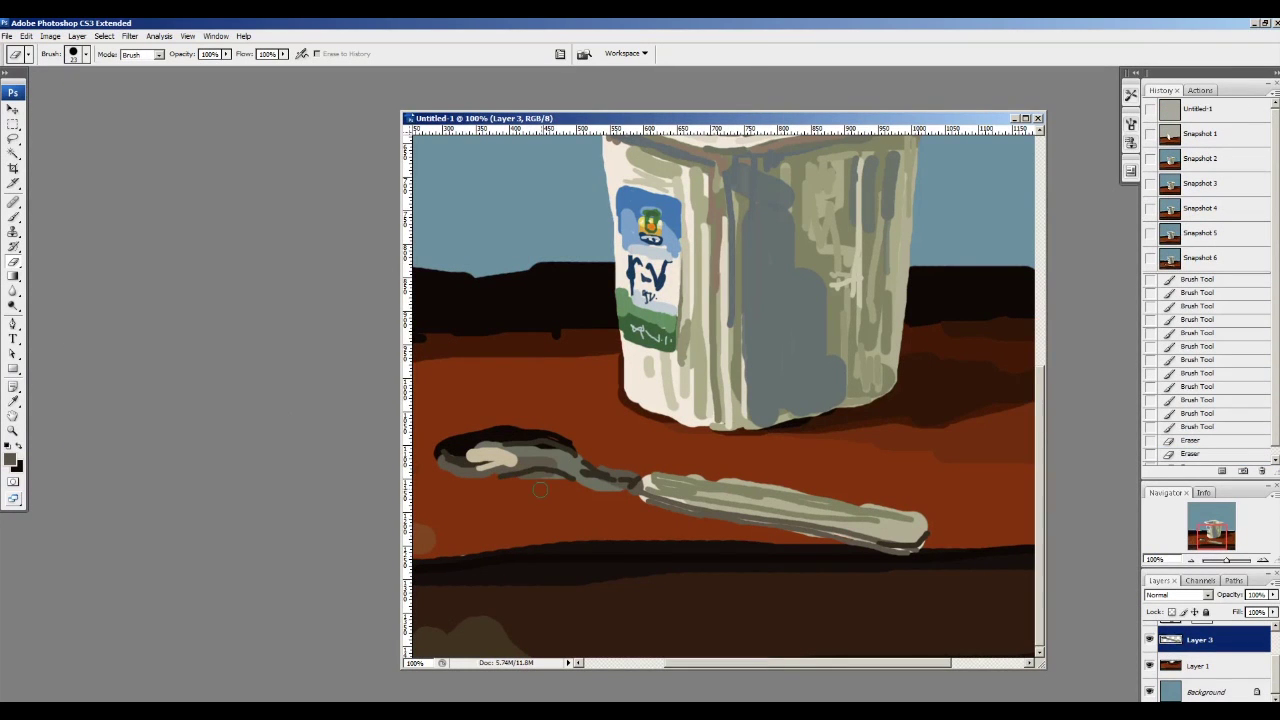
{"action": "mouse_move", "coordinate": [540, 490]}
{"action": "left_mouse_down"}
{"action": "mouse_move", "coordinate": [518, 485]}
{"action": "mouse_move", "coordinate": [567, 485]}
{"action": "left_mouse_up"}
{"action": "key", "text": "super"}
{"action": "key", "text": "super"}
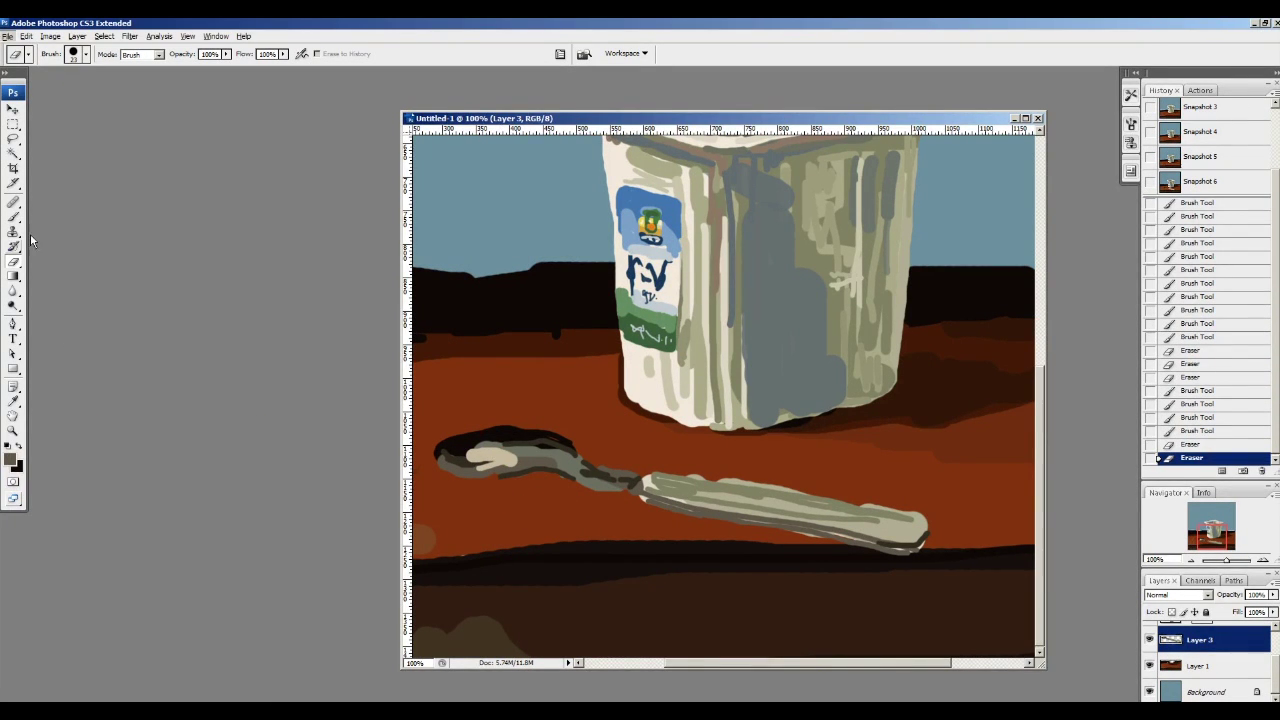
Step: Rework the spoon's bowl and neck using the Brush tool with tones sampled from the spoon
{"action": "key", "text": "b"}
{"action": "left_click", "coordinate": [510, 450], "text": "alt"}
{"action": "left_click_drag", "start_coordinate": [479, 469], "coordinate": [564, 453]}
{"action": "left_click", "coordinate": [754, 488], "text": "alt"}
{"action": "left_click", "coordinate": [740, 494], "text": "alt"}
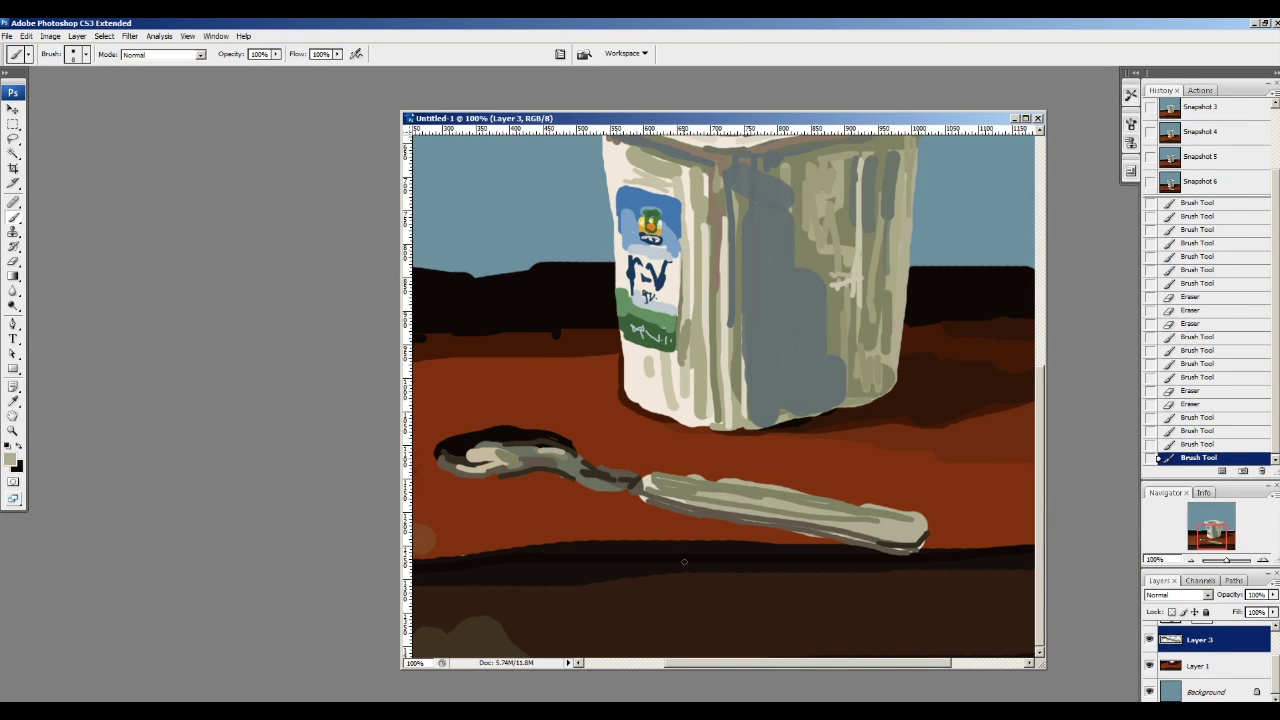
{"action": "left_click", "coordinate": [602, 486], "text": "alt"}
{"action": "left_click", "coordinate": [554, 467], "text": "alt"}
{"action": "left_click_drag", "start_coordinate": [560, 470], "coordinate": [585, 485]}
{"action": "left_click_drag", "start_coordinate": [497, 475], "coordinate": [460, 472]}
Step: Pick a near-white colour and add a small highlight inside the spoon's bowl
{"action": "left_click", "coordinate": [10, 460]}
{"action": "left_click", "coordinate": [976, 390]}
{"action": "left_click", "coordinate": [1248, 348]}
{"action": "left_click_drag", "start_coordinate": [496, 471], "coordinate": [506, 461]}
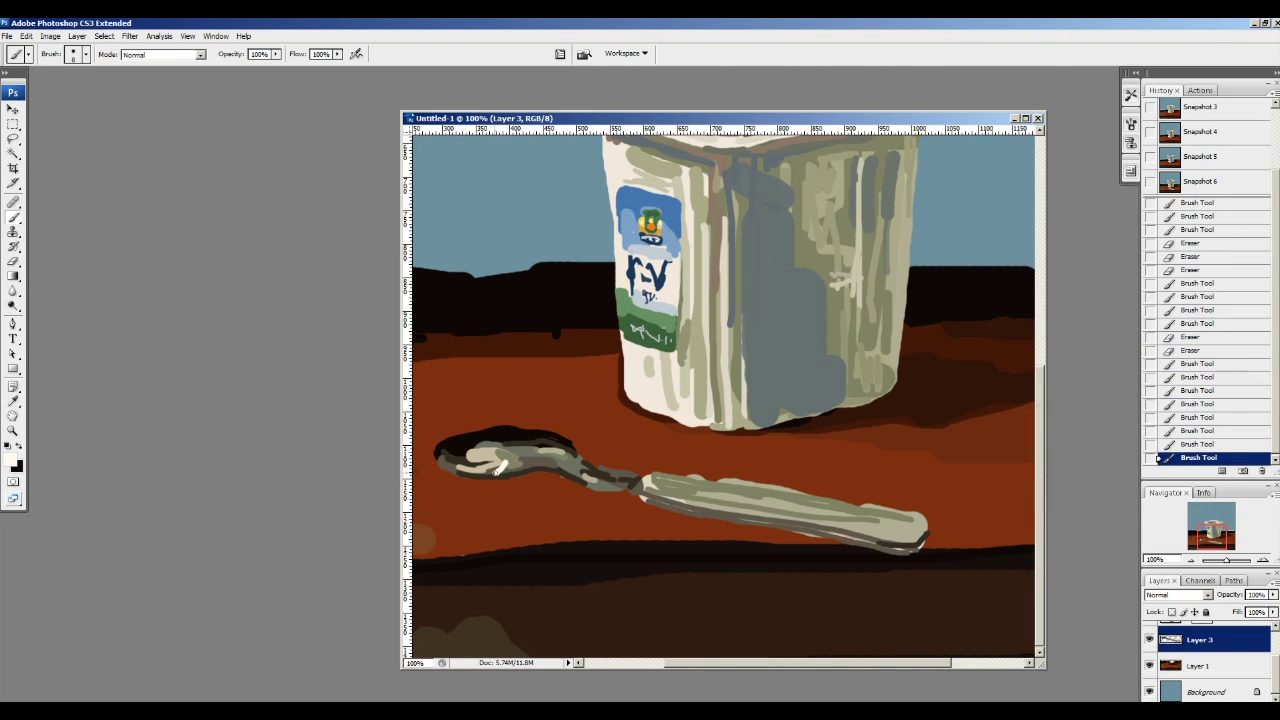
Step: Pick a brown and brush warm reflections along the inside and upper edge of the spoon's bowl
{"action": "left_click", "coordinate": [10, 460]}
{"action": "left_click", "coordinate": [1001, 425]}
{"action": "left_click", "coordinate": [1023, 429]}
{"action": "left_click", "coordinate": [1248, 346]}
{"action": "mouse_move", "coordinate": [497, 452]}
{"action": "left_mouse_down"}
{"action": "mouse_move", "coordinate": [467, 458]}
{"action": "mouse_move", "coordinate": [503, 468]}
{"action": "mouse_move", "coordinate": [461, 467]}
{"action": "mouse_move", "coordinate": [510, 454]}
{"action": "mouse_move", "coordinate": [462, 461]}
{"action": "mouse_move", "coordinate": [487, 443]}
{"action": "mouse_move", "coordinate": [571, 453]}
{"action": "left_mouse_up"}
Step: Sample tones from the spoon's bowl and paint a brown accent near the end of the handle
{"action": "left_click", "coordinate": [486, 467], "text": "alt"}
{"action": "left_click", "coordinate": [543, 453], "text": "alt"}
{"action": "left_click", "coordinate": [482, 454], "text": "alt"}
{"action": "left_click", "coordinate": [460, 445], "text": "alt"}
{"action": "left_click", "coordinate": [495, 453], "text": "alt"}
{"action": "left_click_drag", "start_coordinate": [916, 536], "coordinate": [853, 527]}
Step: Pick a dark olive and refine the bowl's inner upper edge with it and tones sampled from the spoon
{"action": "left_click", "coordinate": [542, 440], "text": "alt"}
{"action": "left_click", "coordinate": [12, 459]}
{"action": "left_click", "coordinate": [1015, 477]}
{"action": "key", "text": "Return"}
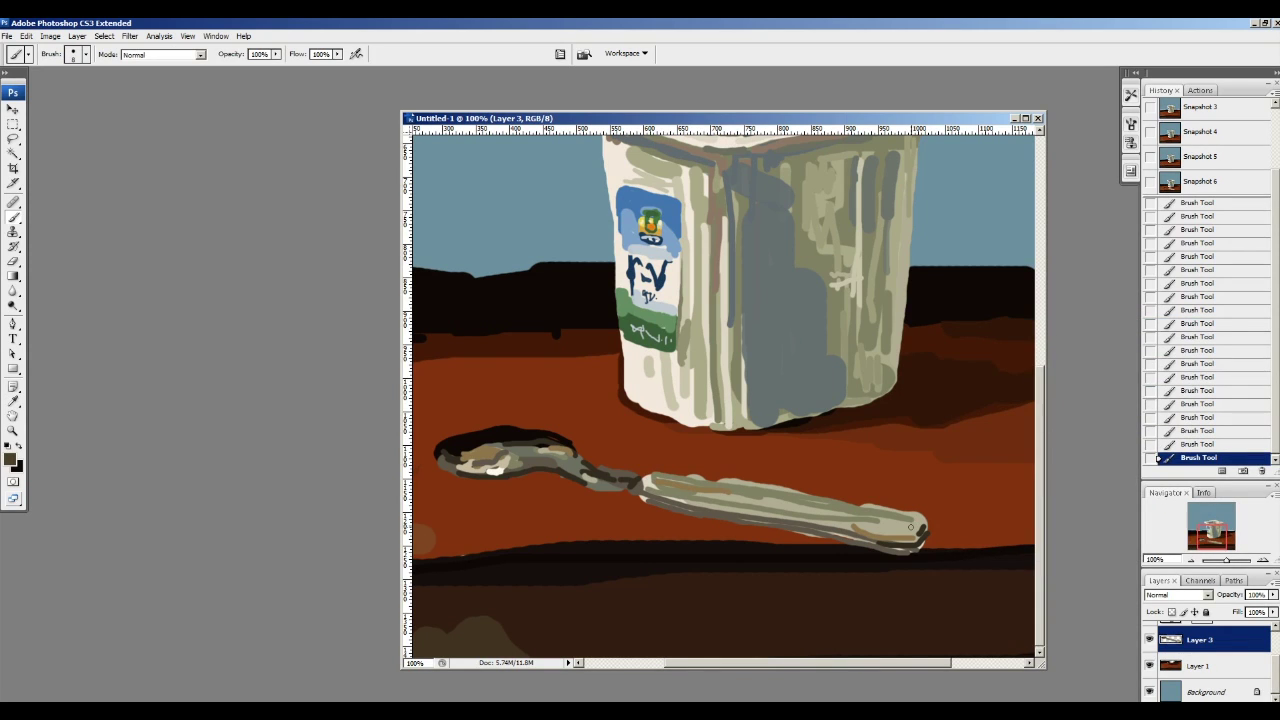
{"action": "left_click", "coordinate": [541, 454], "text": "alt"}
{"action": "left_click", "coordinate": [561, 466], "text": "alt"}
{"action": "left_click", "coordinate": [502, 468], "text": "alt"}
{"action": "left_click", "coordinate": [494, 460], "text": "alt"}
{"action": "left_click_drag", "start_coordinate": [471, 449], "coordinate": [494, 443]}
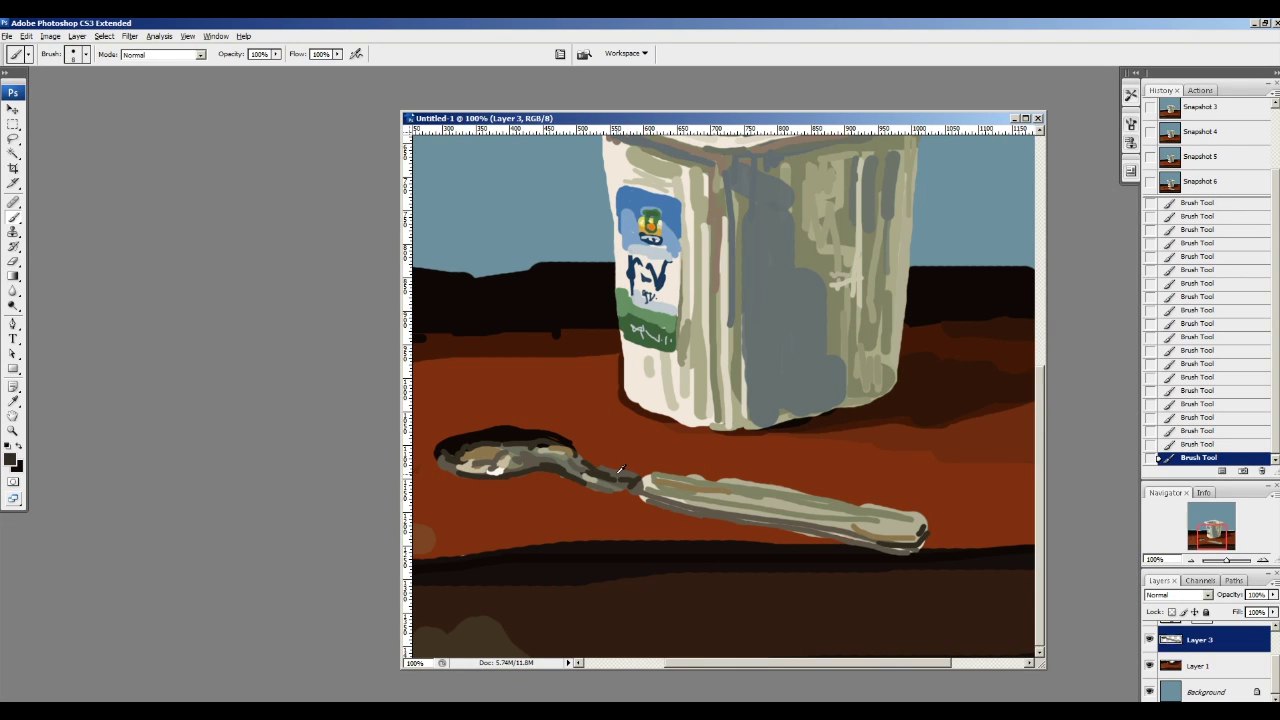
Step: Draw a thin dark line along the underside of the spoon's handle and try a sampled grey-green stroke beside it
{"action": "left_click_drag", "start_coordinate": [638, 492], "coordinate": [888, 540]}
{"action": "left_click", "coordinate": [788, 486], "text": "alt"}
{"action": "left_click_drag", "start_coordinate": [795, 521], "coordinate": [756, 513]}
{"action": "key", "text": "ctrl+z"}
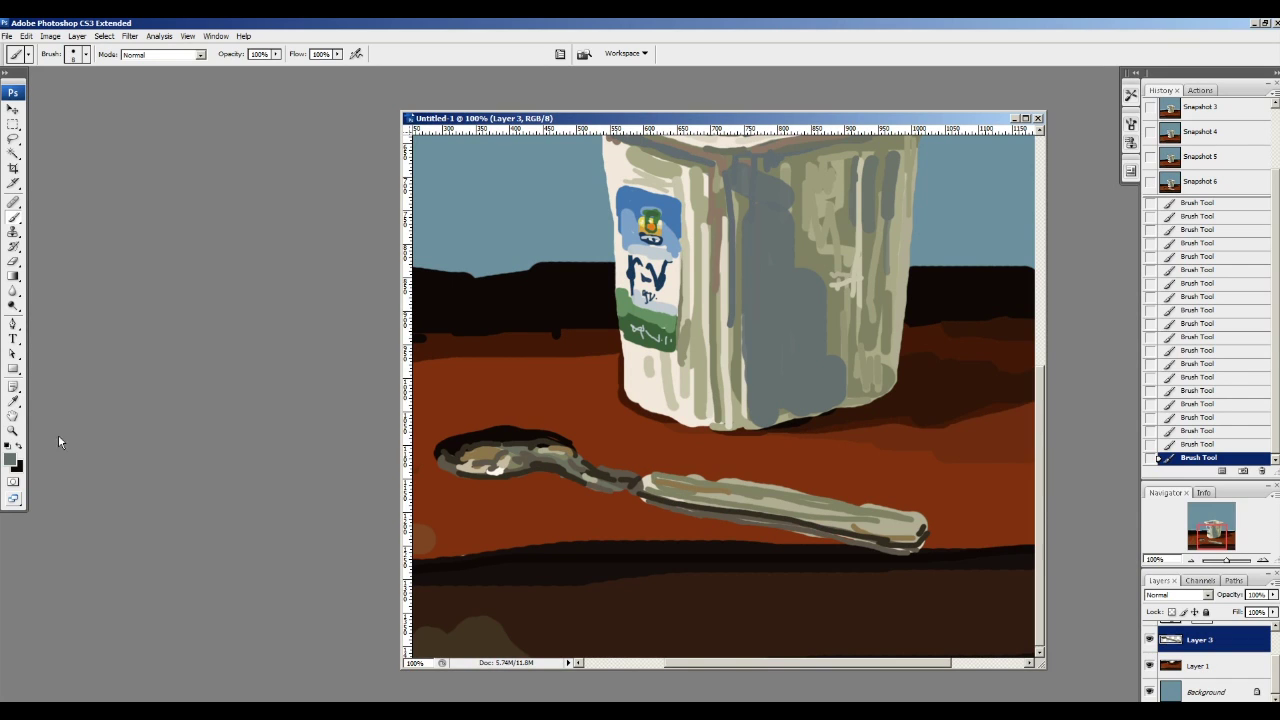
Step: Pick a blue-grey, brush a thin reflection along the handle's dark underside and retouch the spoon's neck
{"action": "left_click", "coordinate": [10, 459]}
{"action": "left_click_drag", "start_coordinate": [977, 478], "coordinate": [972, 469]}
{"action": "left_click", "coordinate": [1254, 346]}
{"action": "left_click_drag", "start_coordinate": [716, 510], "coordinate": [792, 520]}
{"action": "left_click", "coordinate": [584, 474], "text": "alt"}
{"action": "key", "text": "ctrl+z"}
{"action": "mouse_move", "coordinate": [606, 487]}
{"action": "left_mouse_down"}
{"action": "mouse_move", "coordinate": [648, 497]}
{"action": "mouse_move", "coordinate": [605, 488]}
{"action": "left_mouse_up"}
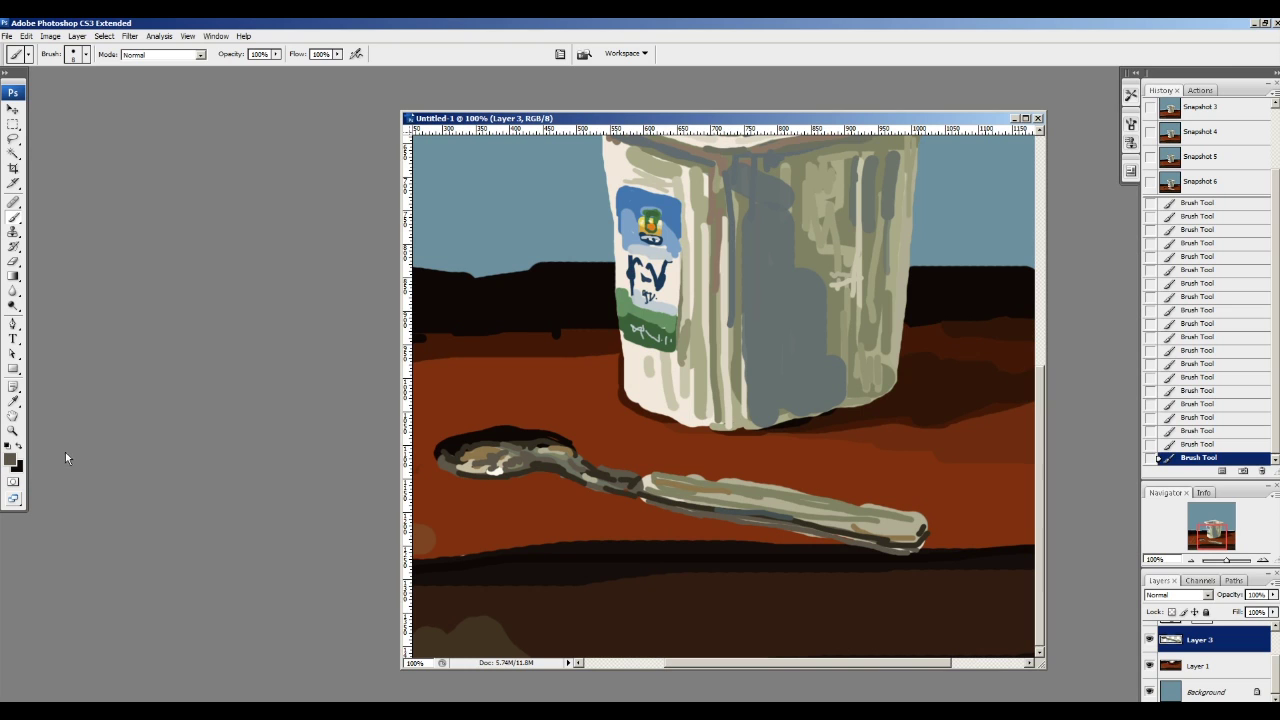
Step: Brush thin brown streaks along the spoon's handle and reduce the brush size
{"action": "left_click", "coordinate": [605, 475], "text": "alt"}
{"action": "left_click_drag", "start_coordinate": [750, 506], "coordinate": [827, 521]}
{"action": "key", "text": "["}
Step: Add a new layer above Layer 1 and paint a black shadow beneath the spoon's handle
{"action": "left_click", "coordinate": [1198, 666]}
{"action": "key", "text": "ctrl+alt+shift+n"}
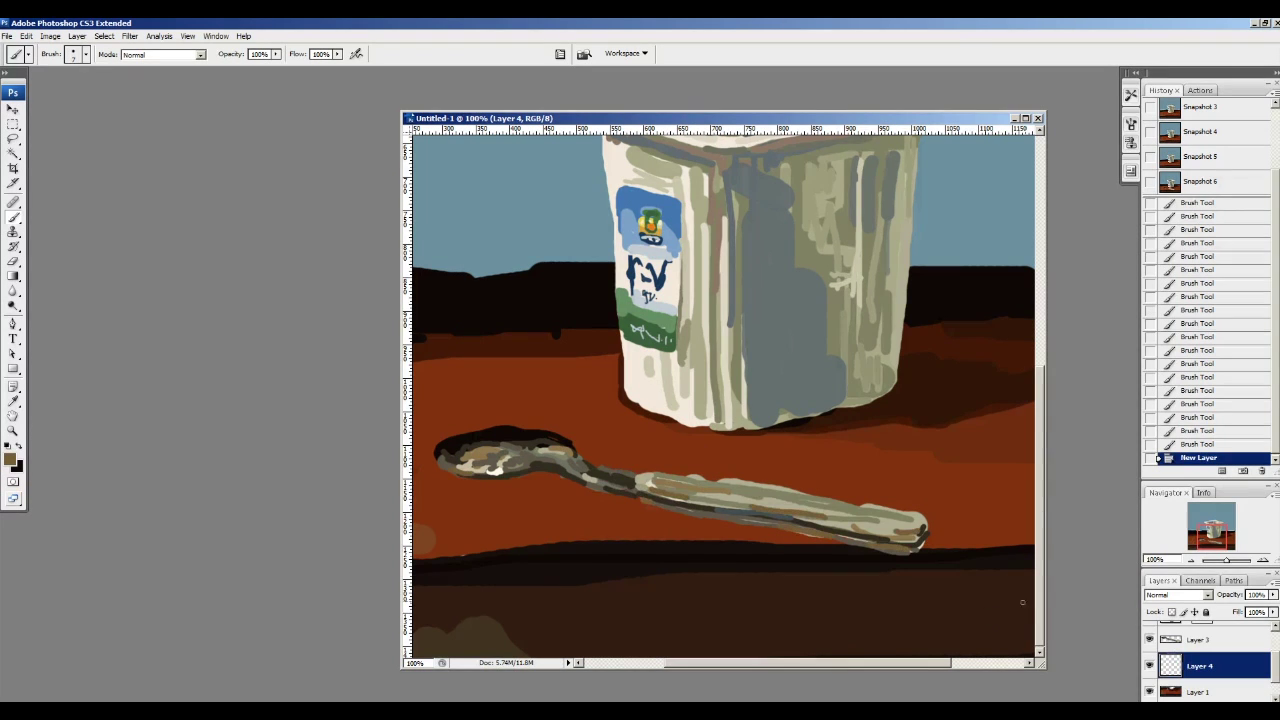
{"action": "left_click_drag", "start_coordinate": [1211, 537], "coordinate": [1212, 537]}
{"action": "left_click", "coordinate": [1191, 561]}
{"action": "left_click", "coordinate": [1191, 561]}
{"action": "left_click", "coordinate": [10, 459]}
{"action": "left_click", "coordinate": [579, 588]}
{"action": "left_click", "coordinate": [1254, 346]}
{"action": "mouse_move", "coordinate": [630, 545]}
{"action": "left_mouse_down"}
{"action": "mouse_move", "coordinate": [606, 538]}
{"action": "mouse_move", "coordinate": [779, 574]}
{"action": "left_mouse_up"}
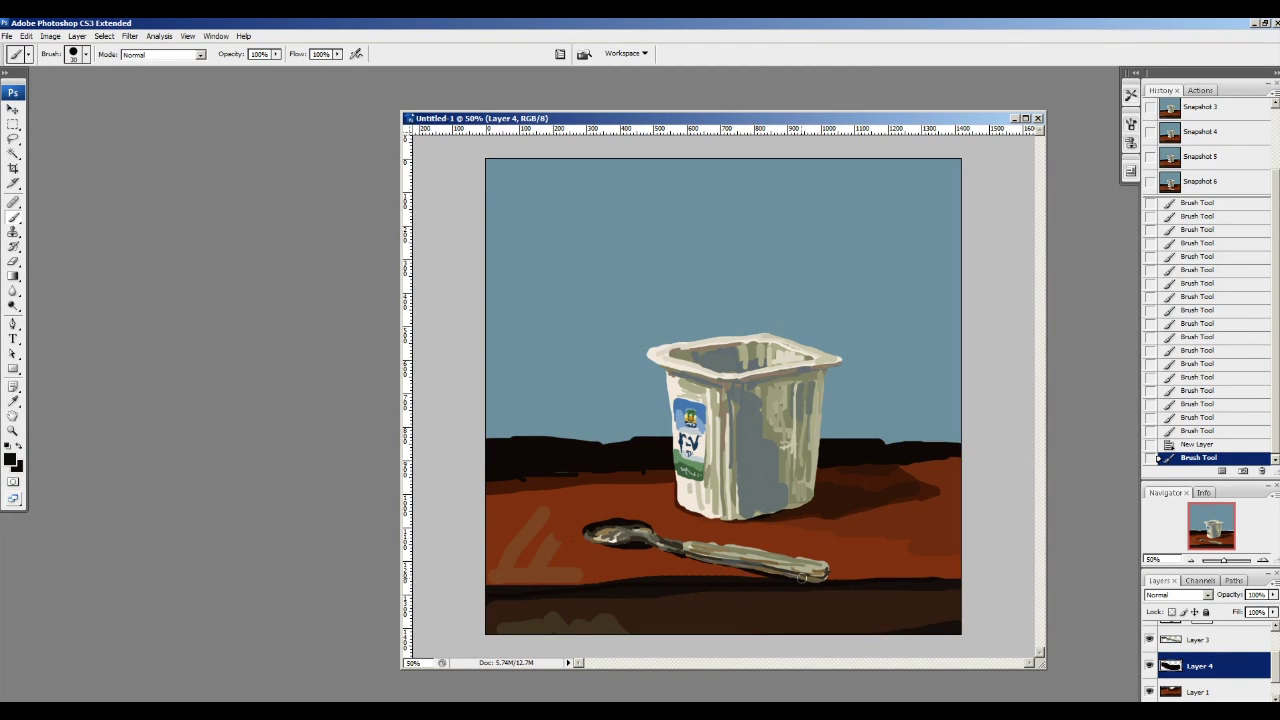
Step: Brush a dark brown shadow beyond the handle's end and a black shadow beneath the spoon's bowl and neck
{"action": "left_click", "coordinate": [838, 581], "text": "alt"}
{"action": "left_click_drag", "start_coordinate": [838, 580], "coordinate": [808, 578]}
{"action": "left_click", "coordinate": [814, 590]}
{"action": "key", "text": "ctrl+z"}
{"action": "left_click", "coordinate": [648, 544]}
{"action": "left_click", "coordinate": [648, 540]}
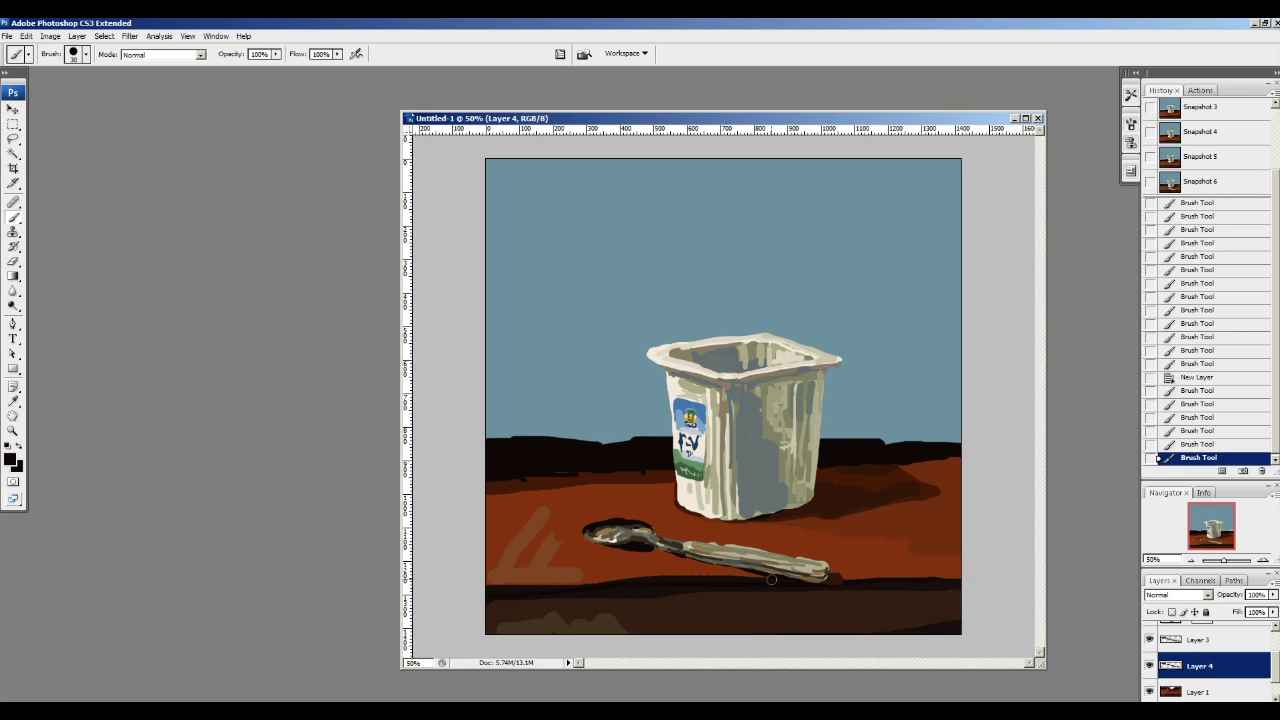
{"action": "left_click", "coordinate": [633, 545]}
{"action": "left_click_drag", "start_coordinate": [715, 560], "coordinate": [692, 555]}
Step: Sample the dark brown of the cup's cast shadow and dab it around the spoon's bowl and neck
{"action": "key", "text": "ctrl+plus"}
{"action": "key", "text": "ctrl+plus"}
{"action": "left_click_drag", "start_coordinate": [790, 535], "coordinate": [742, 309]}
{"action": "left_click", "coordinate": [969, 345], "text": "alt"}
{"action": "left_click", "coordinate": [521, 472]}
{"action": "left_click", "coordinate": [625, 495]}
{"action": "left_click", "coordinate": [963, 346], "text": "alt"}
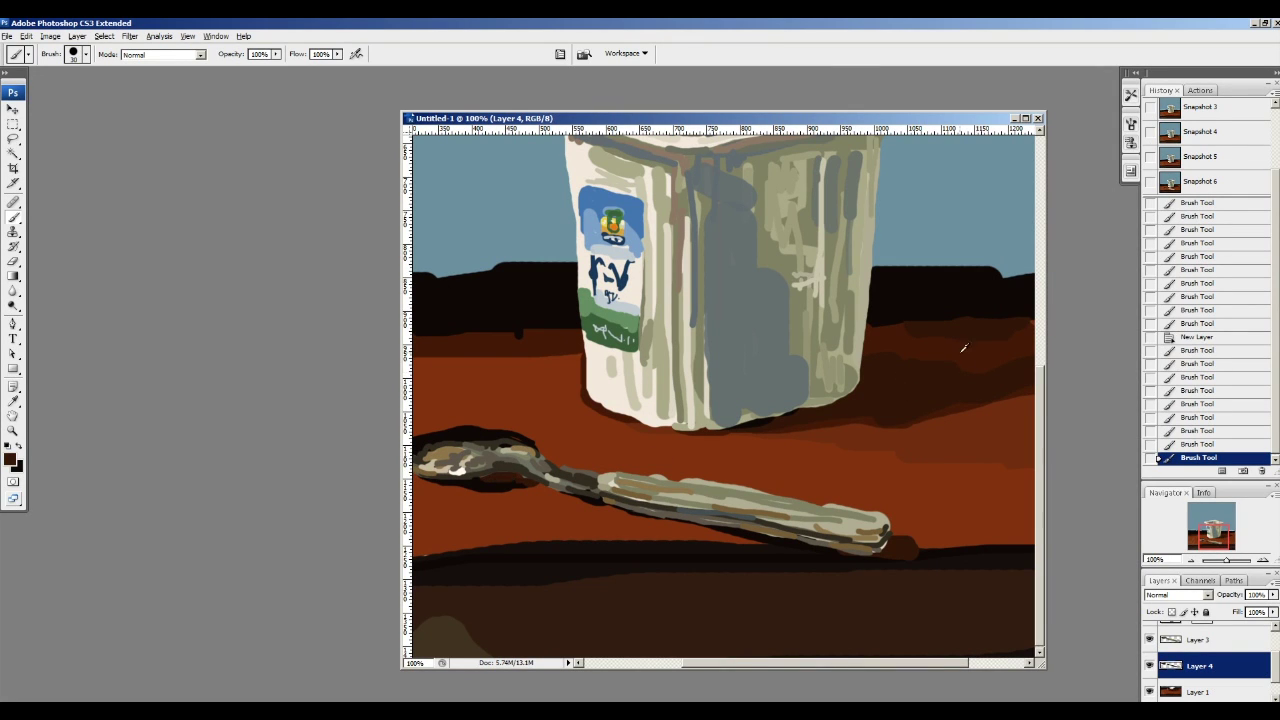
{"action": "left_click", "coordinate": [508, 466]}
{"action": "left_click", "coordinate": [582, 488]}
Step: Refine the shadow under the spoon's neck with sampled dark tones and the Eraser
{"action": "left_click", "coordinate": [577, 483], "text": "alt"}
{"action": "left_click", "coordinate": [491, 483], "text": "alt"}
{"action": "mouse_move", "coordinate": [525, 485]}
{"action": "left_mouse_down"}
{"action": "mouse_move", "coordinate": [556, 487]}
{"action": "mouse_move", "coordinate": [537, 475]}
{"action": "mouse_move", "coordinate": [556, 506]}
{"action": "mouse_move", "coordinate": [532, 491]}
{"action": "mouse_move", "coordinate": [625, 503]}
{"action": "mouse_move", "coordinate": [571, 491]}
{"action": "left_mouse_up"}
{"action": "left_click", "coordinate": [528, 509], "text": "alt"}
{"action": "key", "text": "e"}
{"action": "key", "text": "b"}
{"action": "left_click", "coordinate": [557, 489], "text": "alt"}
{"action": "left_click", "coordinate": [489, 487], "text": "alt"}
Step: Reduce the brush size and, on Layer 3, accent the end of the spoon's handle with a dark stroke
{"action": "key", "text": "bracketleft"}
{"action": "key", "text": "bracketleft"}
{"action": "key", "text": "bracketleft"}
{"action": "left_click", "coordinate": [1203, 644]}
{"action": "left_click_drag", "start_coordinate": [866, 545], "coordinate": [881, 542]}
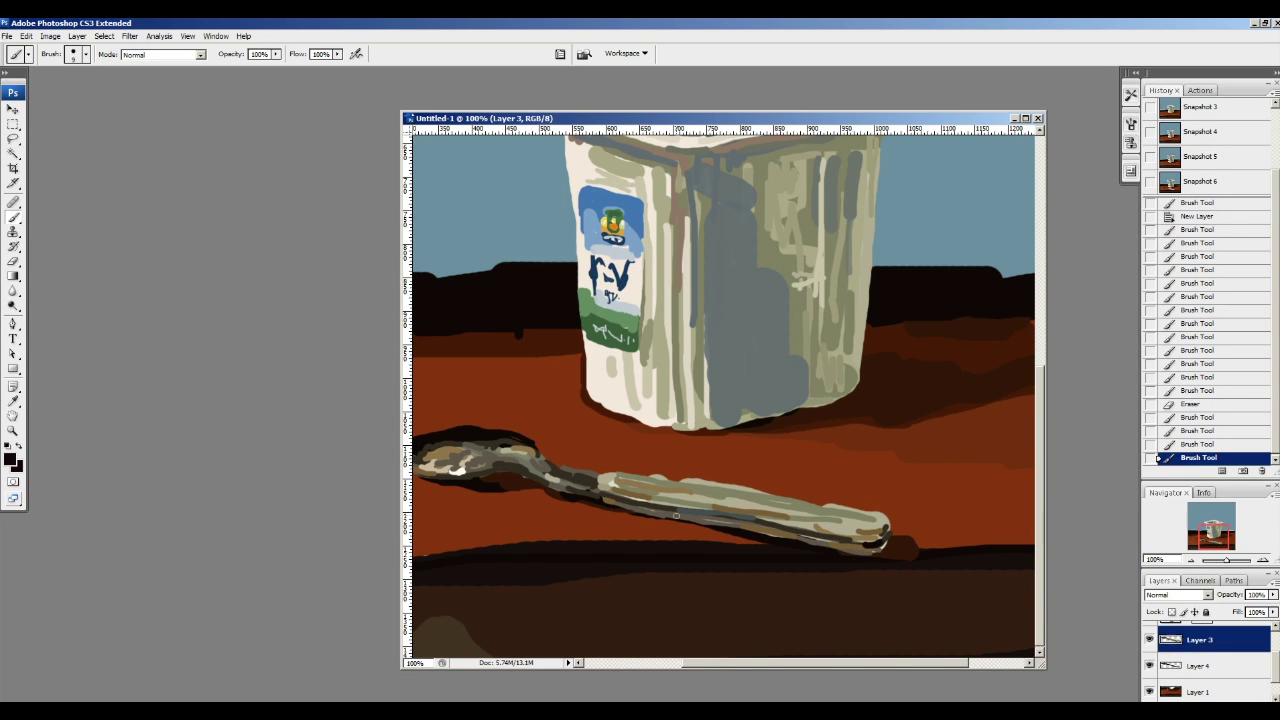
Step: Add a white highlight at the handle's end and try a broad dark stroke across the table's front
{"action": "left_click_drag", "start_coordinate": [742, 596], "coordinate": [664, 596]}
{"action": "left_click", "coordinate": [10, 459]}
{"action": "left_click", "coordinate": [1051, 489]}
{"action": "left_click", "coordinate": [1254, 344]}
{"action": "left_click_drag", "start_coordinate": [798, 570], "coordinate": [921, 641]}
{"action": "key", "text": "ctrl+z"}
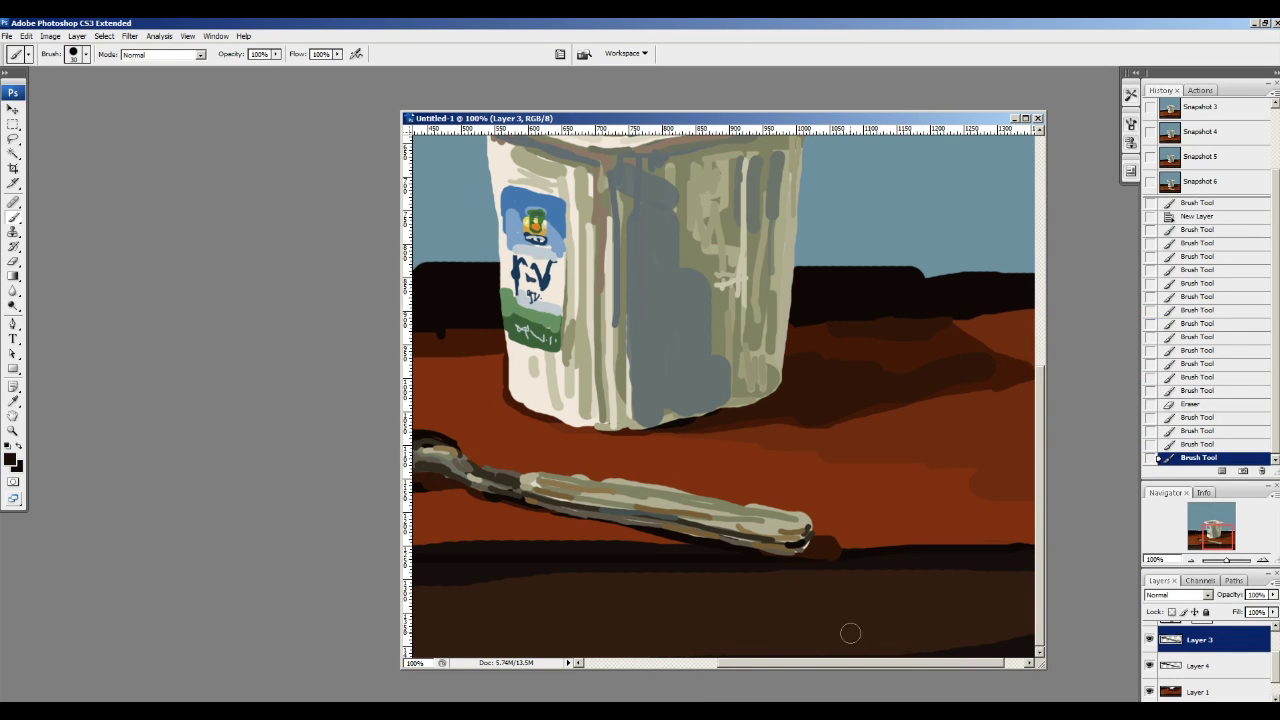
Step: Mix a darker brown and, on Layer 4, paint the cast shadow of the spoon's handle end across the table's front edge
{"action": "left_click", "coordinate": [10, 459]}
{"action": "left_click", "coordinate": [1057, 493]}
{"action": "left_click", "coordinate": [1254, 344]}
{"action": "mouse_move", "coordinate": [767, 558]}
{"action": "left_mouse_down"}
{"action": "mouse_move", "coordinate": [791, 571]}
{"action": "mouse_move", "coordinate": [834, 563]}
{"action": "mouse_move", "coordinate": [913, 655]}
{"action": "mouse_move", "coordinate": [821, 580]}
{"action": "mouse_move", "coordinate": [886, 631]}
{"action": "mouse_move", "coordinate": [863, 630]}
{"action": "left_mouse_up"}
{"action": "key", "text": "ctrl+z"}
{"action": "left_click", "coordinate": [1225, 672]}
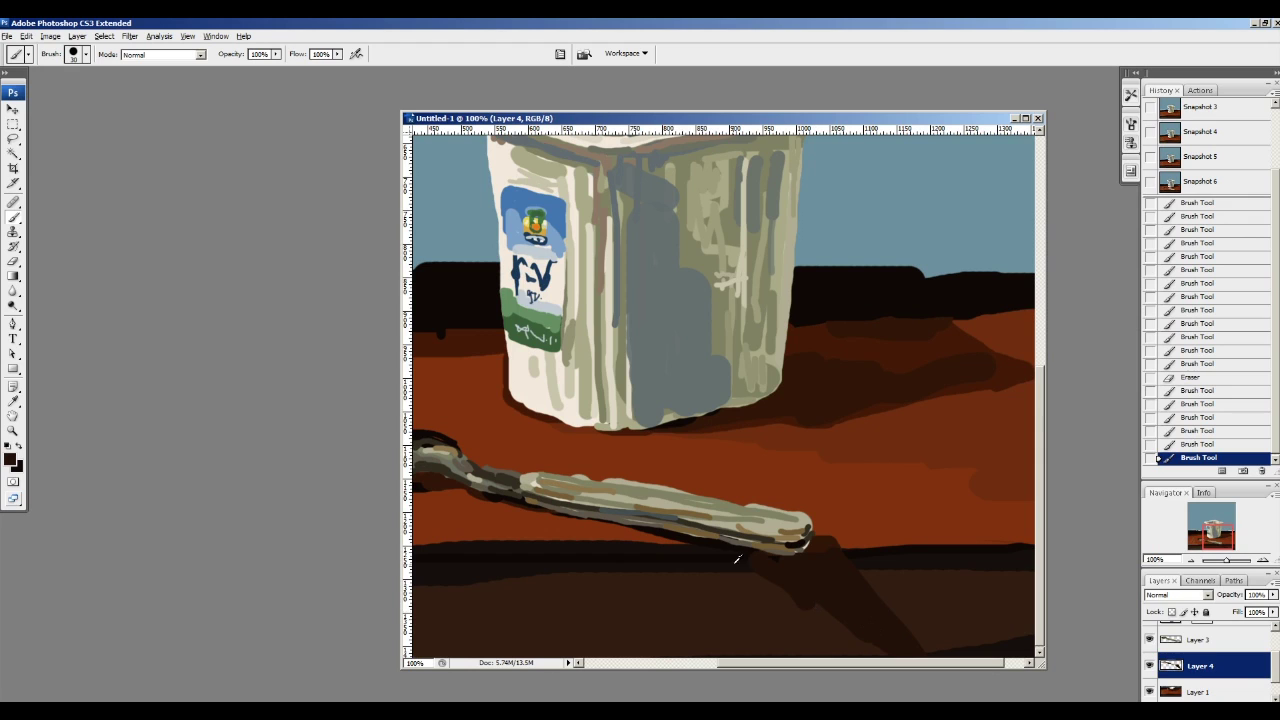
{"action": "left_click_drag", "start_coordinate": [757, 551], "coordinate": [835, 558]}
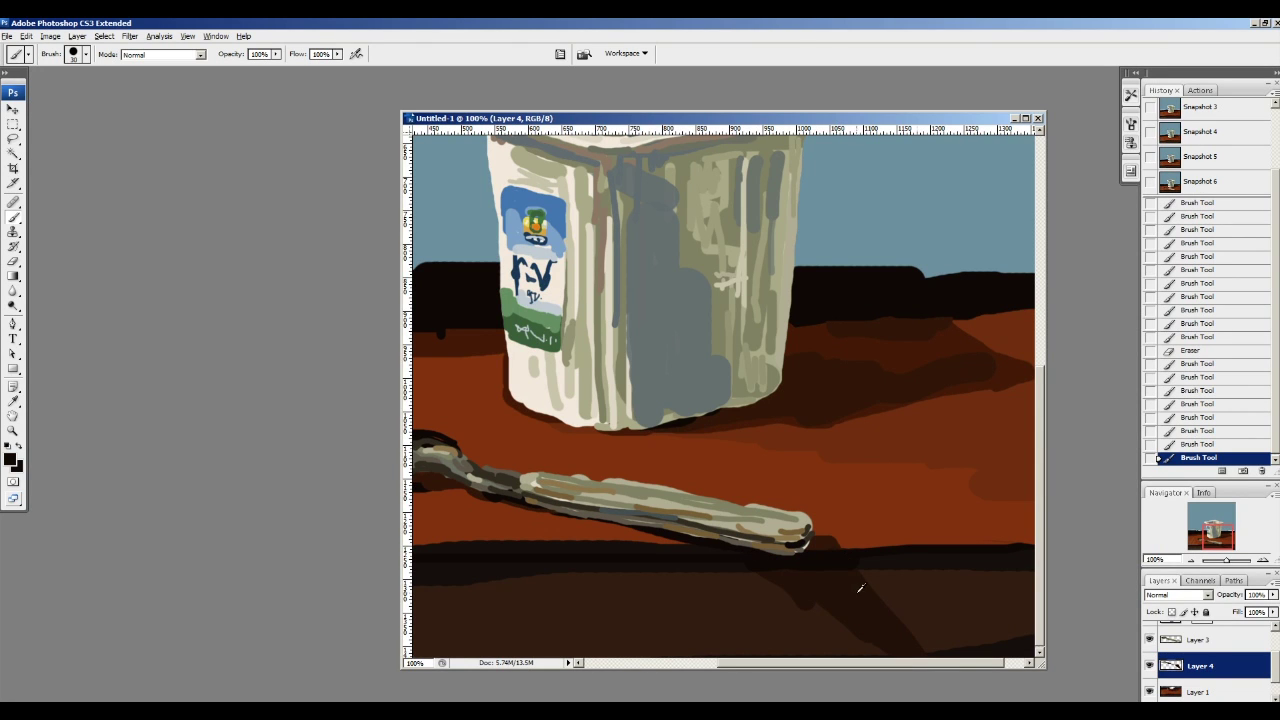
Step: Darken the handle's shadow on the table front with a sampled tone and trim it with the Eraser
{"action": "left_click", "coordinate": [898, 558], "text": "alt"}
{"action": "left_click_drag", "start_coordinate": [821, 577], "coordinate": [849, 623]}
{"action": "key", "text": "alt"}
{"action": "left_click", "coordinate": [13, 262]}
{"action": "mouse_move", "coordinate": [781, 597]}
{"action": "left_mouse_down"}
{"action": "mouse_move", "coordinate": [846, 648]}
{"action": "mouse_move", "coordinate": [838, 640]}
{"action": "left_mouse_up"}
{"action": "mouse_move", "coordinate": [695, 414]}
{"action": "left_mouse_down"}
{"action": "mouse_move", "coordinate": [819, 628]}
{"action": "mouse_move", "coordinate": [697, 415]}
{"action": "left_mouse_up"}
{"action": "key", "text": "alt"}
Step: Rework the handle shadow's edge on the table front with a sampled dark brown and a smaller brush
{"action": "left_click", "coordinate": [13, 217]}
{"action": "left_click", "coordinate": [902, 622], "text": "alt"}
{"action": "key", "text": "["}
{"action": "left_click_drag", "start_coordinate": [766, 582], "coordinate": [852, 636]}
{"action": "key", "text": "ctrl+minus"}
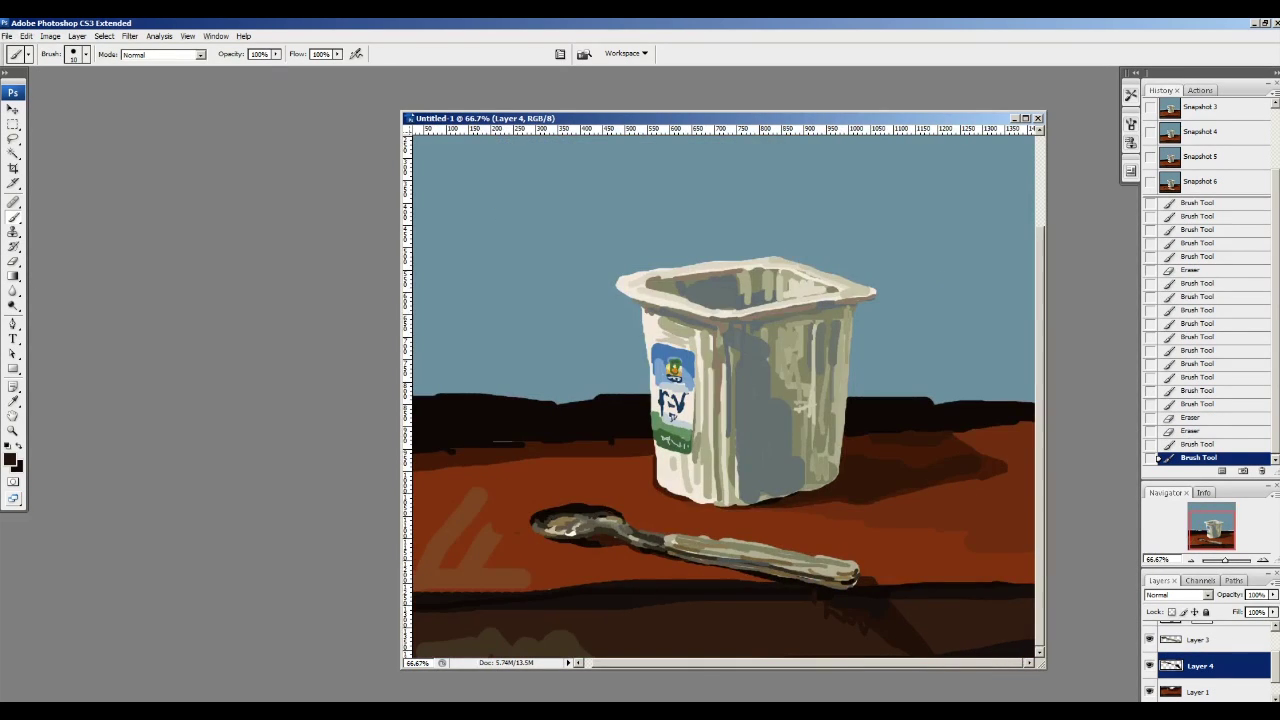
{"action": "key", "text": "ctrl+plus"}
{"action": "mouse_move", "coordinate": [921, 656]}
{"action": "left_mouse_down"}
{"action": "mouse_move", "coordinate": [874, 526]}
{"action": "mouse_move", "coordinate": [907, 545]}
{"action": "left_mouse_up"}
{"action": "left_click", "coordinate": [1001, 441], "text": "alt"}
{"action": "left_click", "coordinate": [967, 333], "text": "alt"}
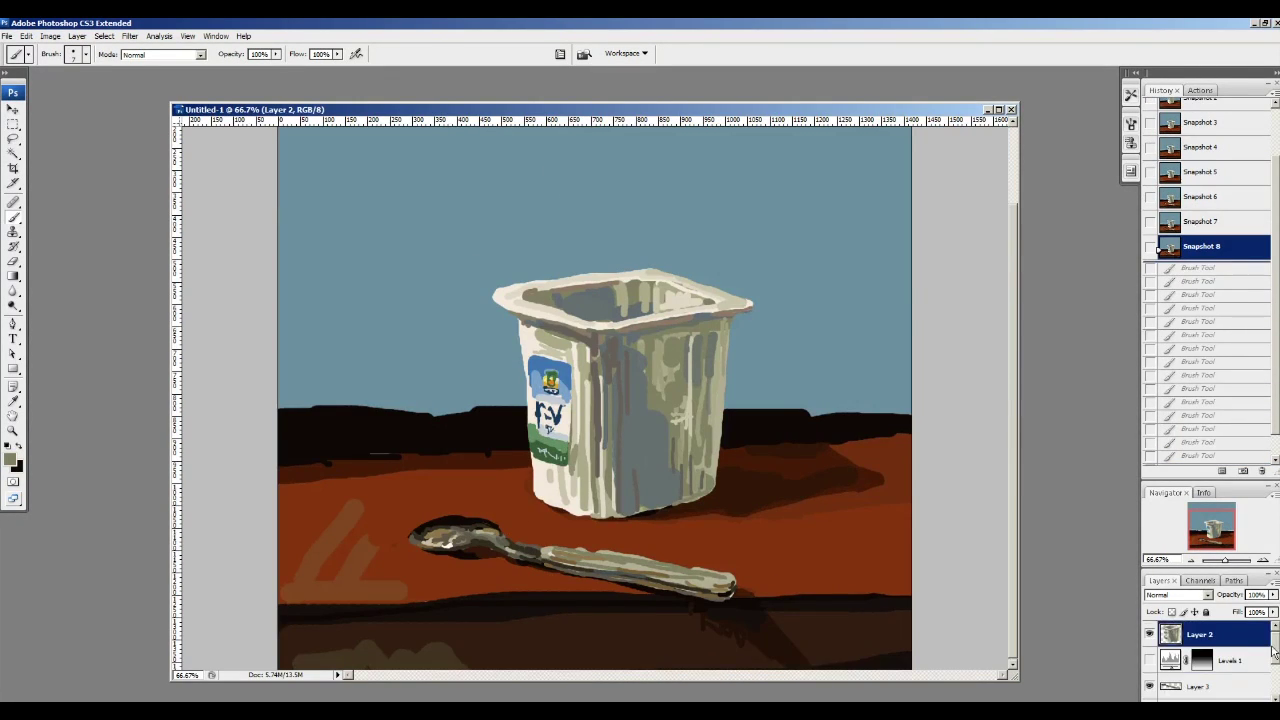
Step: Add a new layer above Layer 1 and mix a brown based on a tone sampled from the table's surface
{"action": "key", "text": "ctrl+shift+alt+n"}
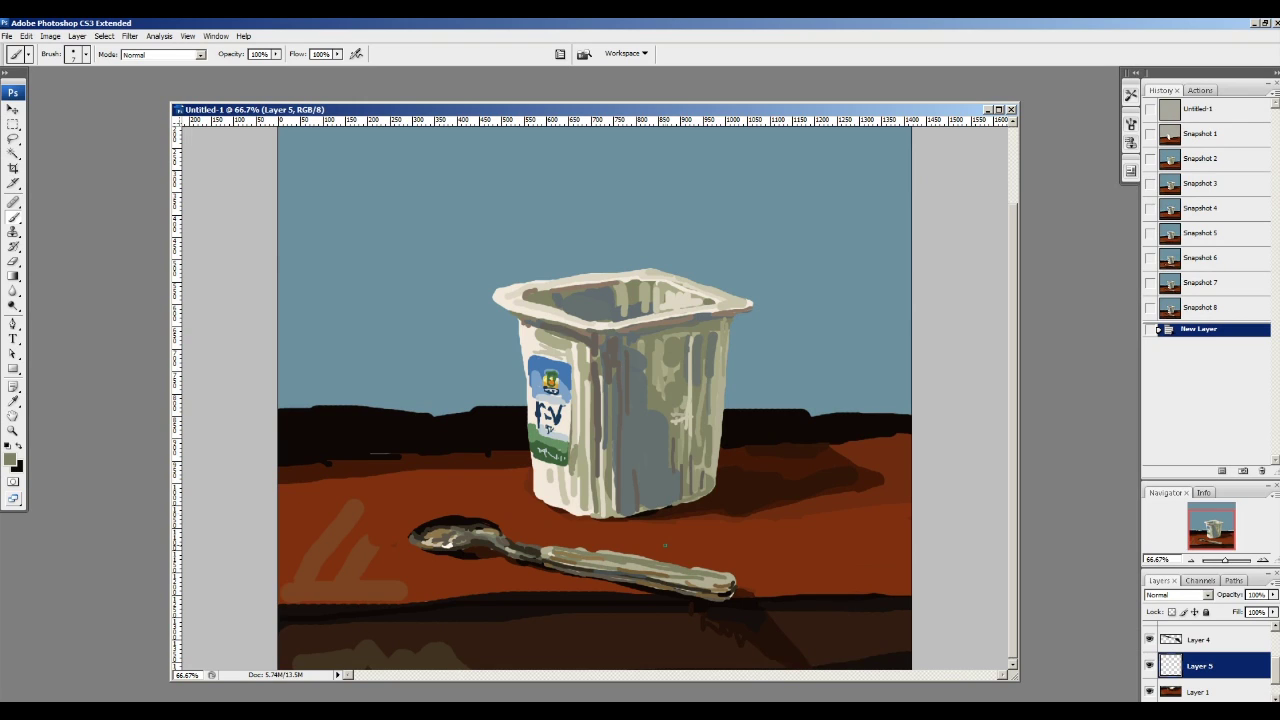
{"action": "left_click", "coordinate": [352, 576], "text": "alt"}
{"action": "left_click", "coordinate": [10, 459]}
{"action": "left_click", "coordinate": [1061, 438]}
{"action": "key", "text": "Return"}
Step: Enlarge the brush and paint a light brown reflection on the table beneath the cup's label side
{"action": "key", "text": "bracketright"}
{"action": "key", "text": "bracketright"}
{"action": "key", "text": "bracketright"}
{"action": "key", "text": "bracketright"}
{"action": "key", "text": "bracketright"}
{"action": "key", "text": "bracketright"}
{"action": "mouse_move", "coordinate": [545, 508]}
{"action": "left_mouse_down"}
{"action": "mouse_move", "coordinate": [556, 531]}
{"action": "mouse_move", "coordinate": [588, 541]}
{"action": "mouse_move", "coordinate": [537, 539]}
{"action": "left_mouse_up"}
{"action": "key", "text": "ctrl+z"}
{"action": "key", "text": "ctrl+z"}
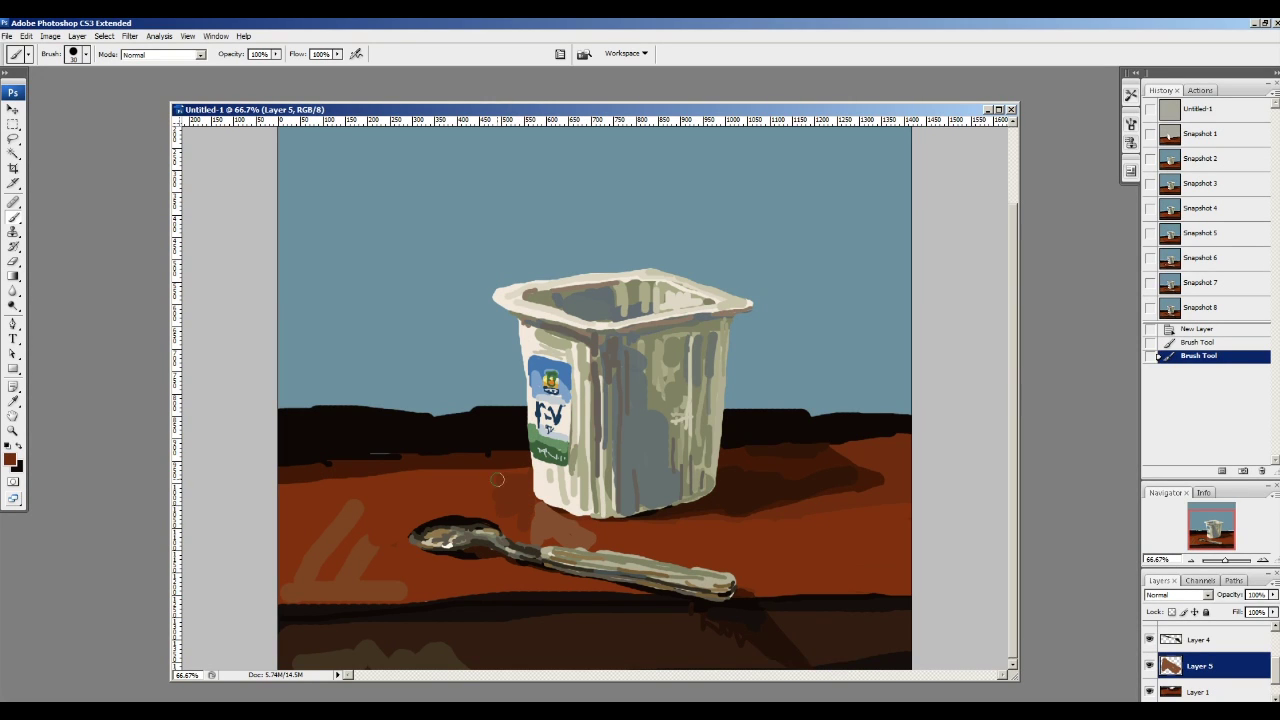
Step: Darken the table beside the cup's label side and extend the light brown reflection between the cup and the spoon's handle
{"action": "left_click_drag", "start_coordinate": [497, 480], "coordinate": [468, 503]}
{"action": "left_click", "coordinate": [582, 525], "text": "alt"}
{"action": "left_click_drag", "start_coordinate": [693, 528], "coordinate": [572, 530]}
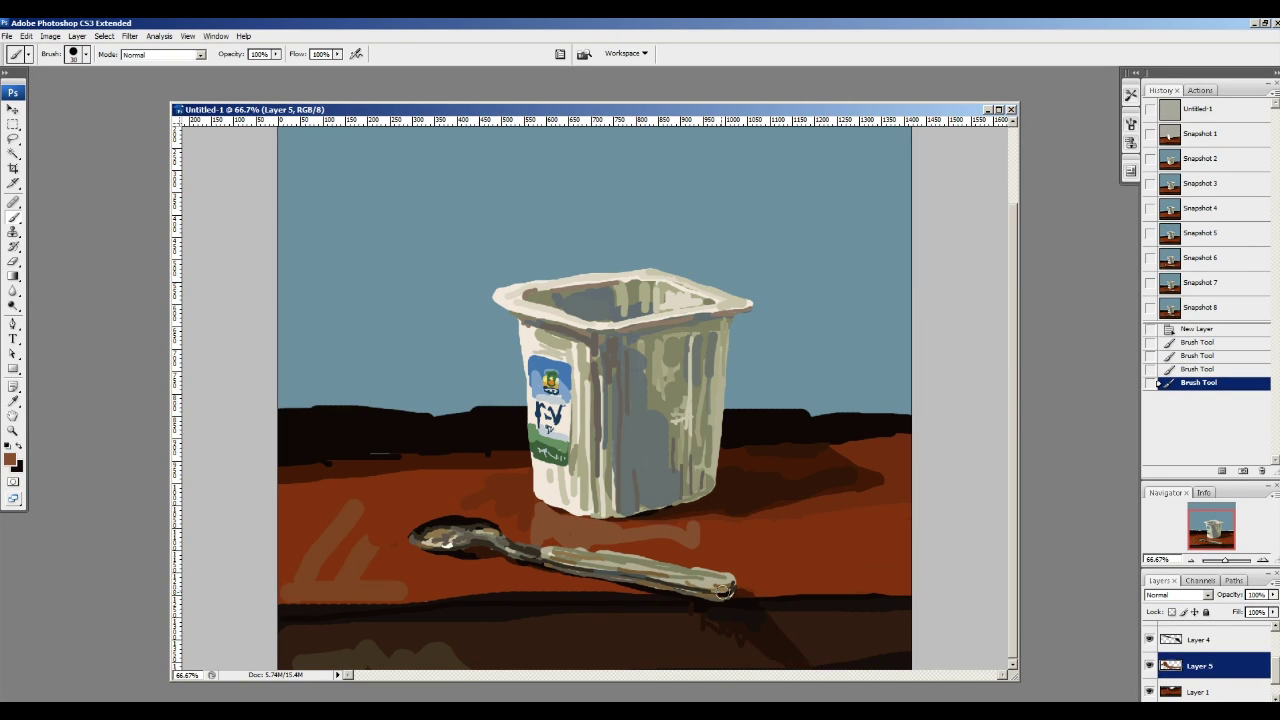
Step: Paint a light brown reflection just below the spoon's handle and trim it with sampled red-brown and the Eraser
{"action": "left_click_drag", "start_coordinate": [528, 583], "coordinate": [587, 599]}
{"action": "key", "text": "ctrl+z"}
{"action": "left_click", "coordinate": [555, 576], "text": "alt"}
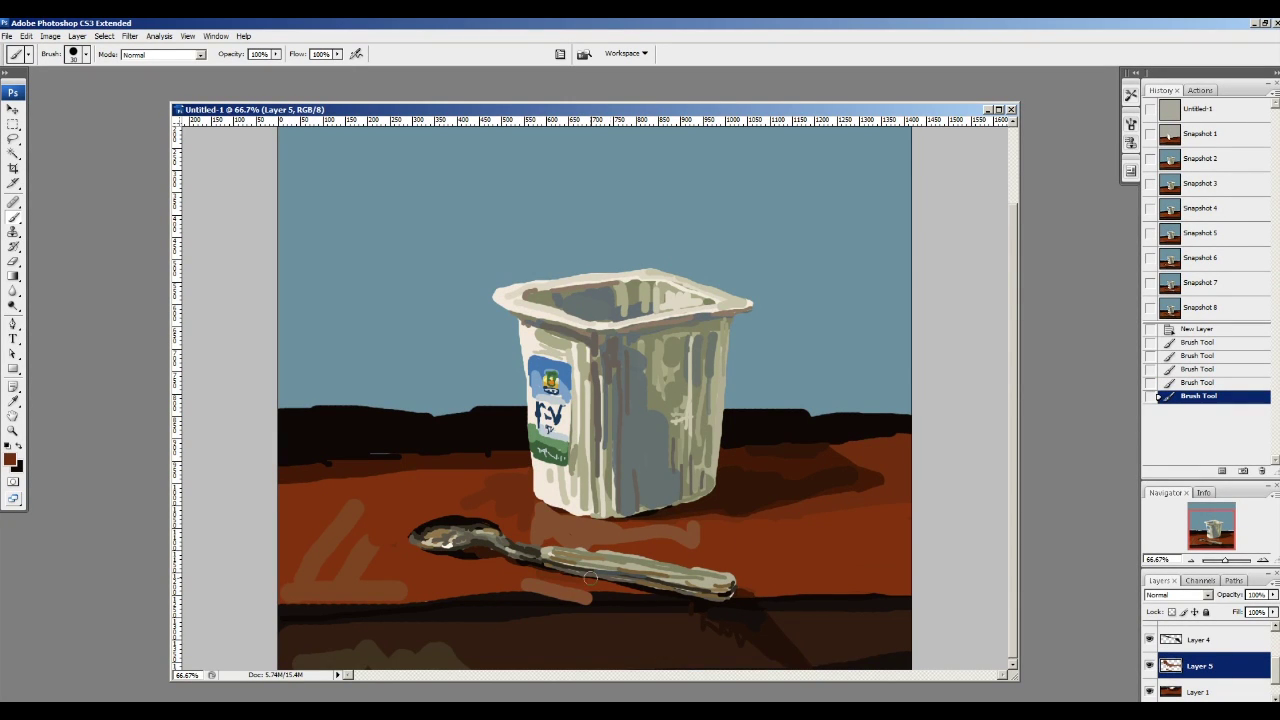
{"action": "left_click_drag", "start_coordinate": [639, 584], "coordinate": [500, 556]}
{"action": "left_click", "coordinate": [13, 262]}
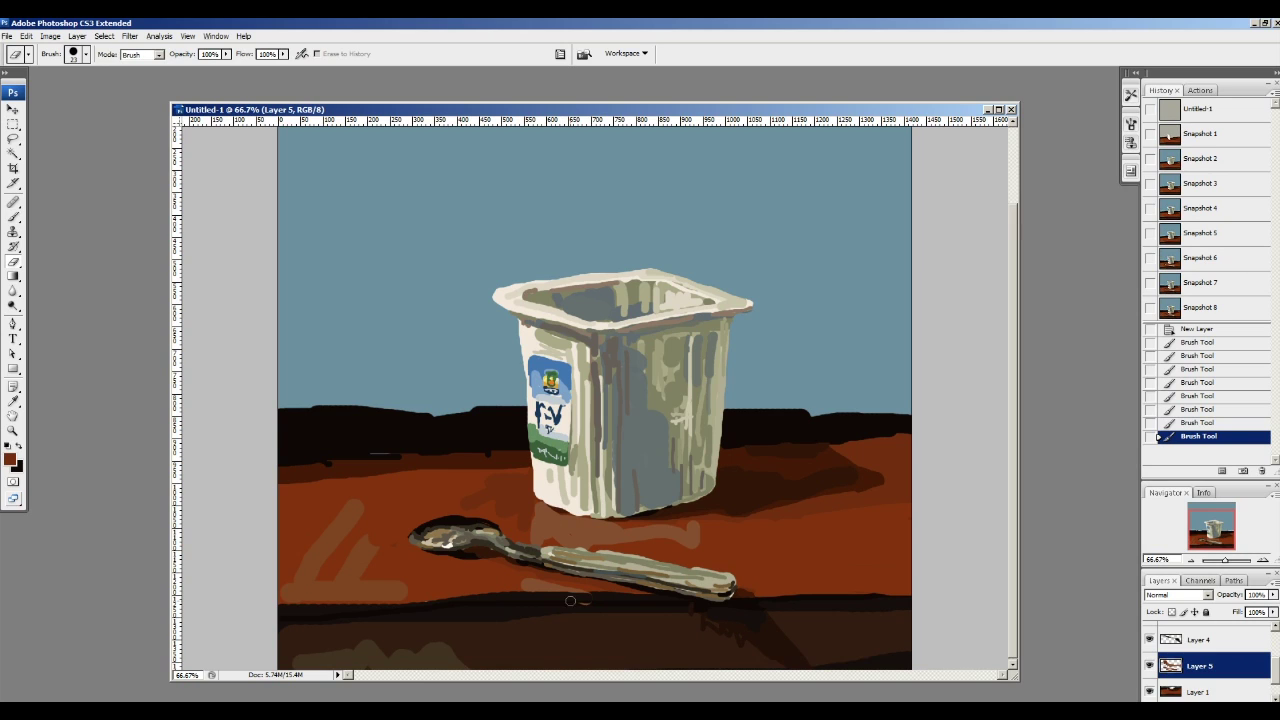
{"action": "left_click", "coordinate": [575, 595]}
Step: Reduce the brush size and refine the reflection below the spoon's handle with its sampled brown
{"action": "key", "text": "b"}
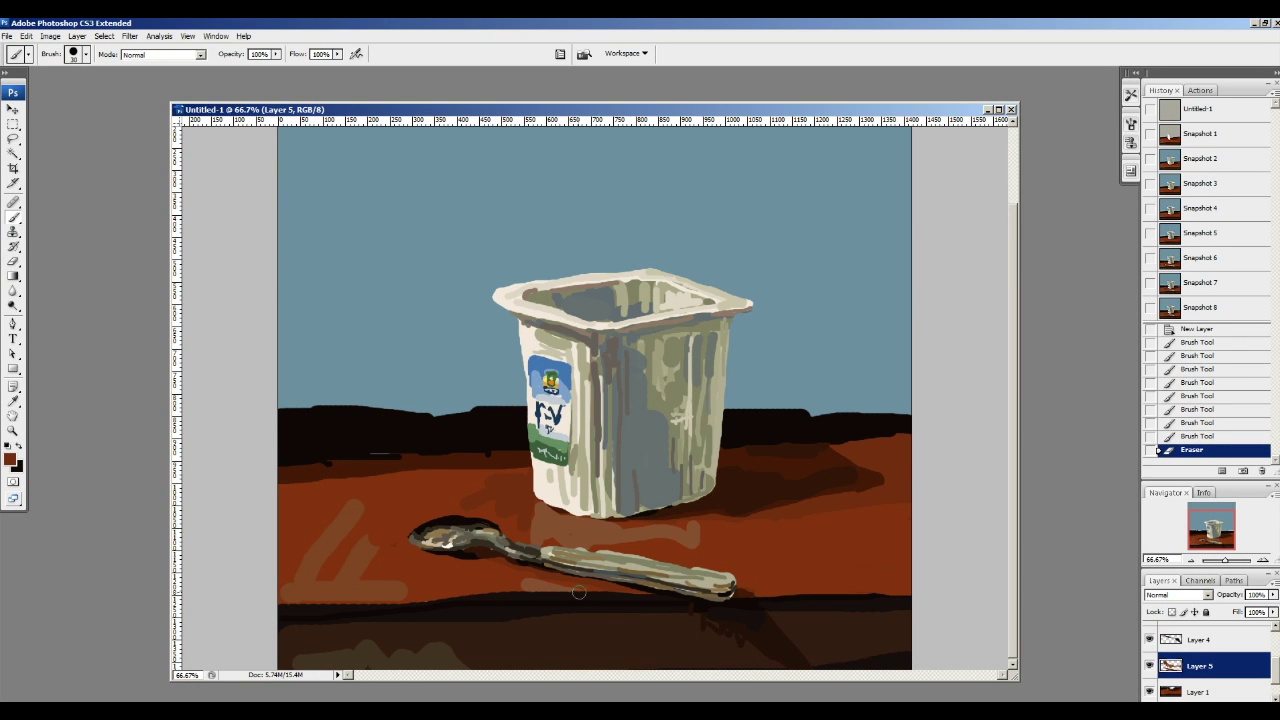
{"action": "left_click", "coordinate": [577, 592]}
{"action": "key", "text": "ctrl+z"}
{"action": "key", "text": "["}
{"action": "key", "text": "["}
{"action": "left_click", "coordinate": [543, 583], "text": "alt"}
{"action": "left_click_drag", "start_coordinate": [550, 586], "coordinate": [591, 590]}
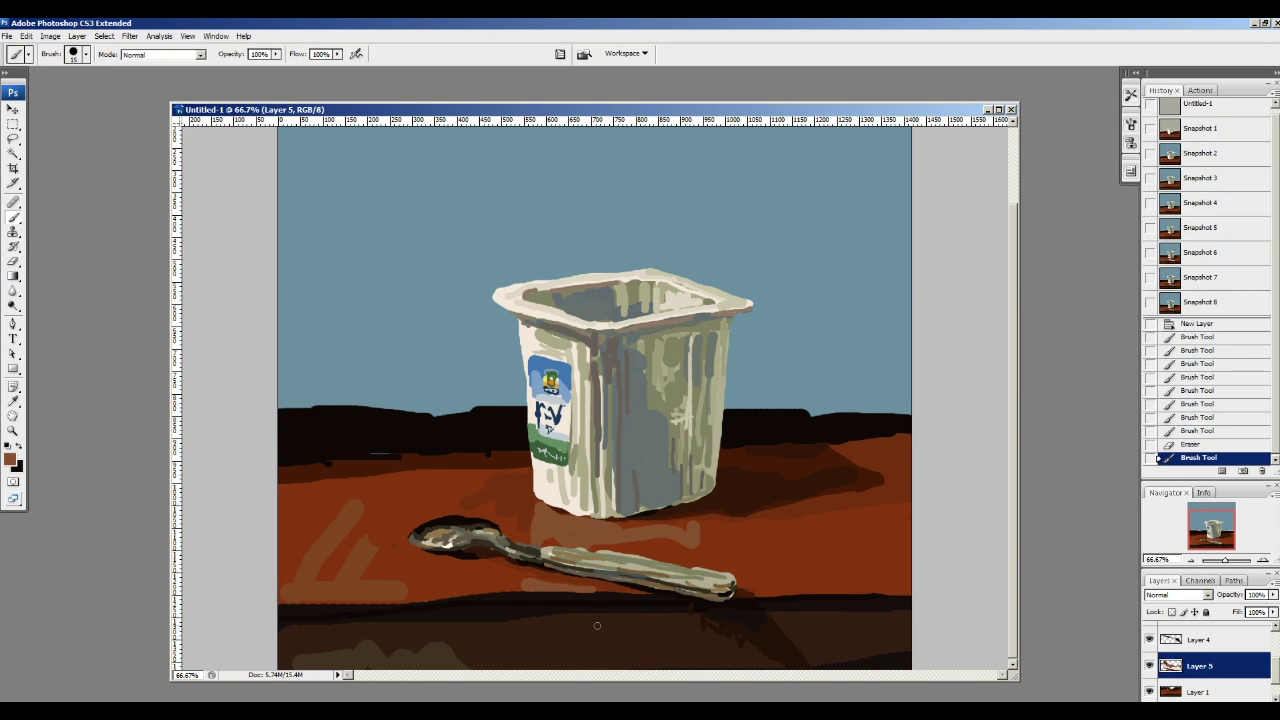
Step: Mix paler browns and add thin highlights to the reflections below the handle and under the cup's label side
{"action": "left_click", "coordinate": [11, 462]}
{"action": "left_click", "coordinate": [1032, 432]}
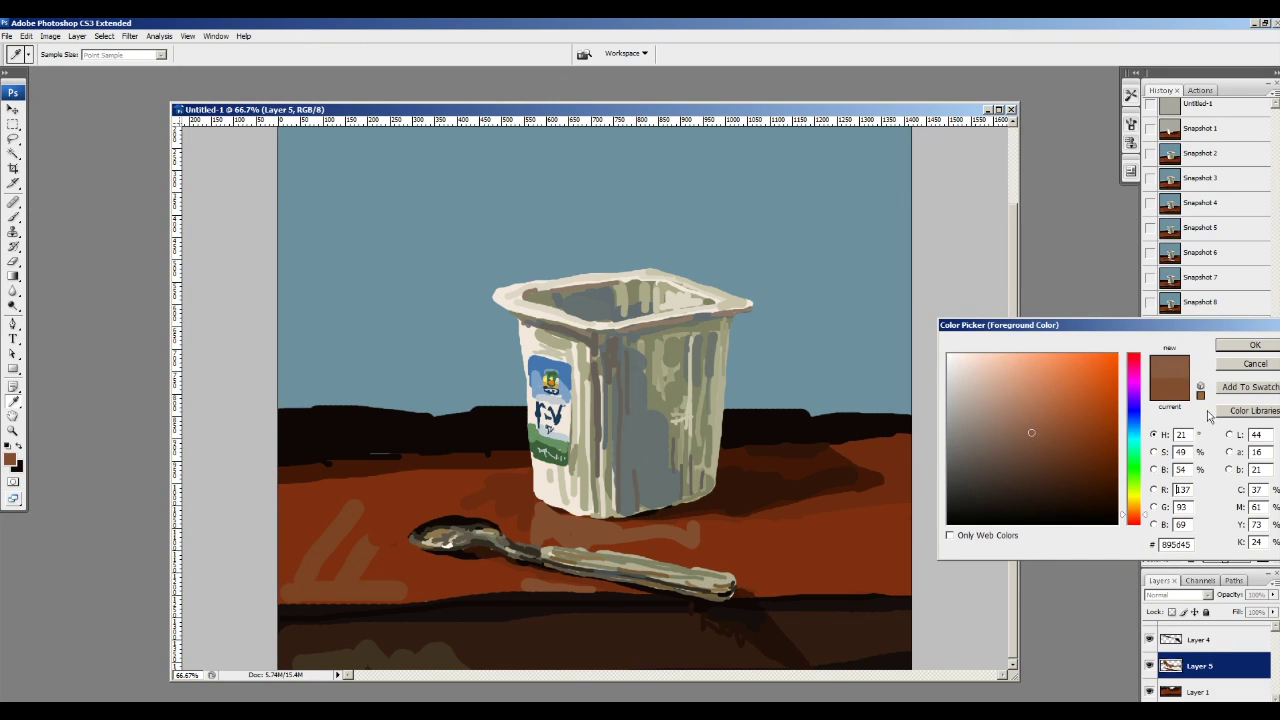
{"action": "left_click", "coordinate": [1247, 346]}
{"action": "left_click_drag", "start_coordinate": [541, 584], "coordinate": [588, 589]}
{"action": "key", "text": "ctrl+z"}
{"action": "left_click", "coordinate": [11, 461]}
{"action": "left_click", "coordinate": [1014, 423]}
{"action": "left_click", "coordinate": [1247, 346]}
{"action": "left_click", "coordinate": [627, 617]}
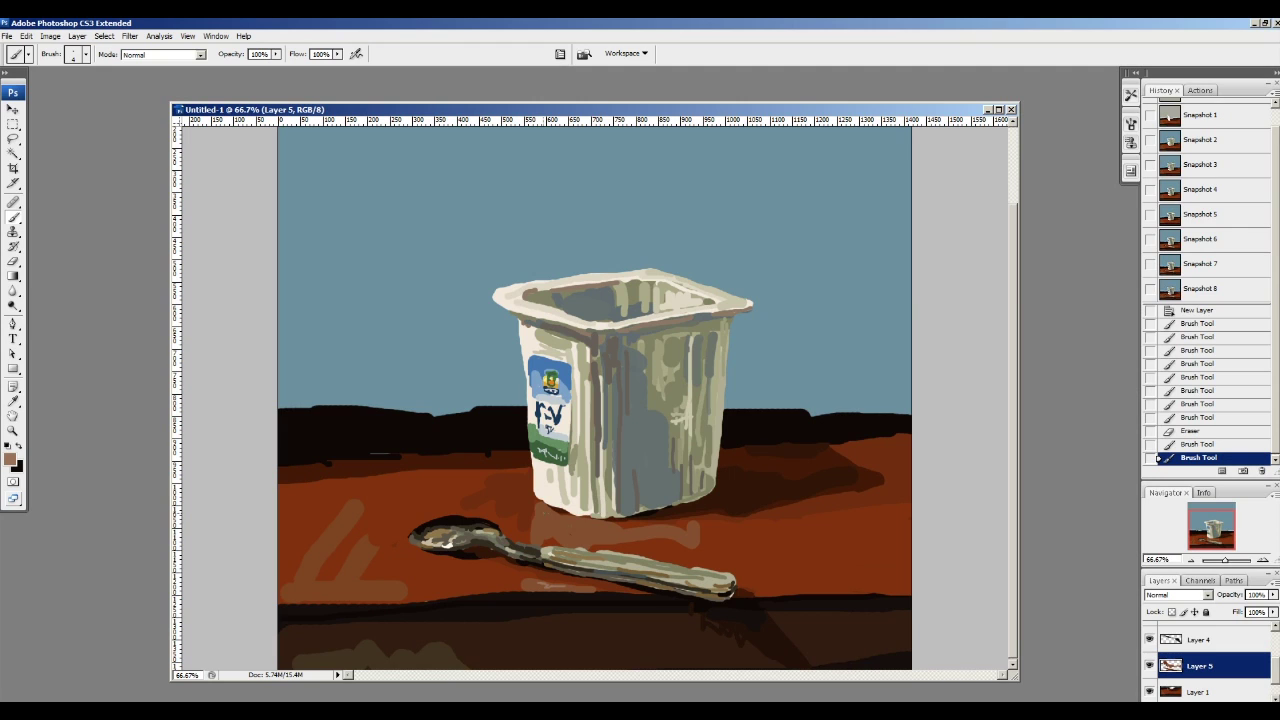
{"action": "left_click_drag", "start_coordinate": [548, 512], "coordinate": [542, 526]}
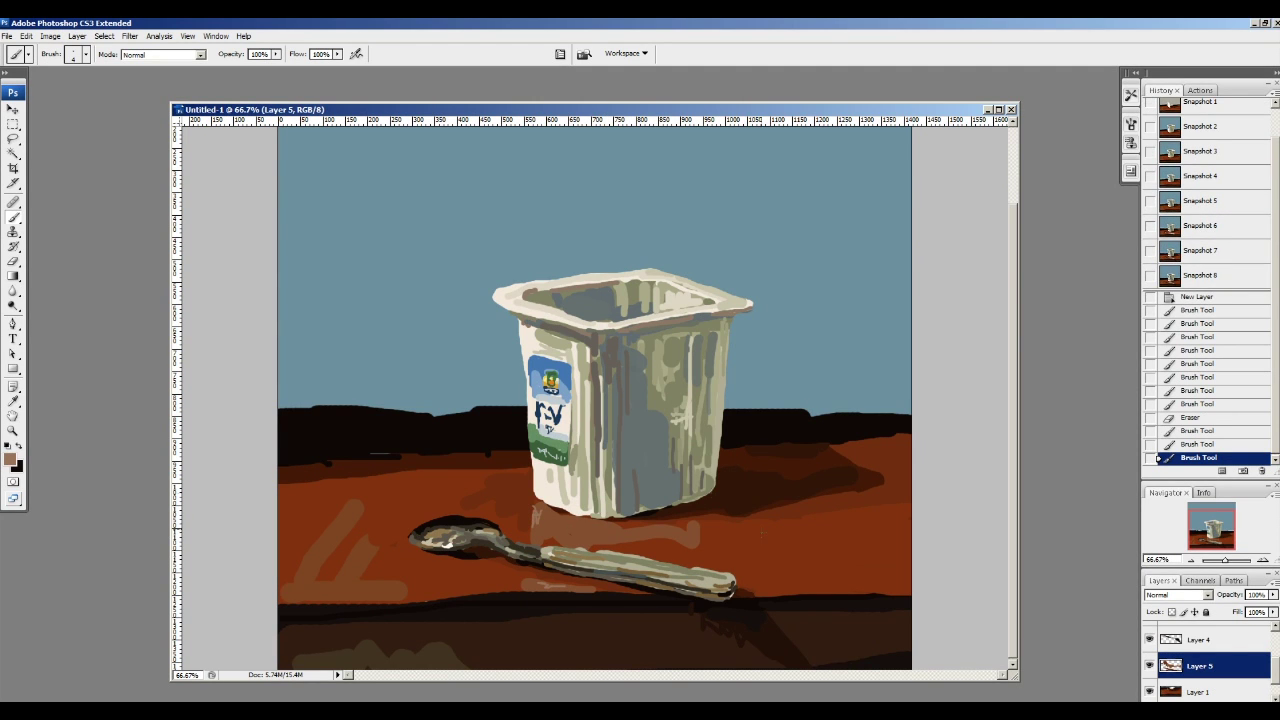
Step: Mix a dark brown and paint the shadow tones between the cup's shaded base and the end of the spoon's handle
{"action": "left_click", "coordinate": [10, 458]}
{"action": "left_click", "coordinate": [1050, 454]}
{"action": "left_click", "coordinate": [1249, 347]}
{"action": "left_click", "coordinate": [10, 458]}
{"action": "left_click", "coordinate": [1075, 473]}
{"action": "left_click", "coordinate": [1076, 486]}
{"action": "key", "text": "Return"}
{"action": "left_click_drag", "start_coordinate": [706, 504], "coordinate": [809, 617]}
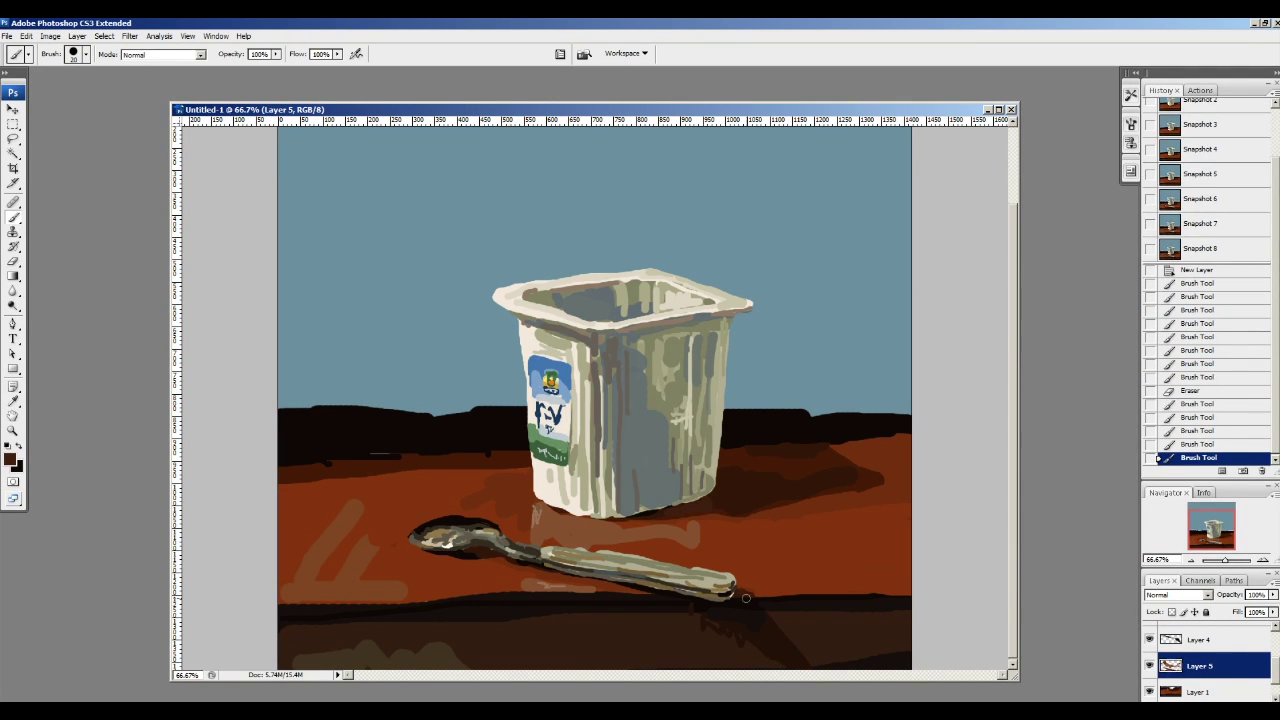
Step: Adjust the brown and dab it on the table along the base of the cup's shaded side
{"action": "left_click", "coordinate": [10, 458]}
{"action": "left_click", "coordinate": [1067, 474]}
{"action": "left_click", "coordinate": [1254, 345]}
{"action": "mouse_move", "coordinate": [707, 500]}
{"action": "left_mouse_down"}
{"action": "mouse_move", "coordinate": [685, 511]}
{"action": "mouse_move", "coordinate": [743, 535]}
{"action": "left_mouse_up"}
{"action": "left_click", "coordinate": [706, 492]}
{"action": "left_click", "coordinate": [710, 491]}
Step: Sample the reflection's browns and extend it from the cup's shaded corner down to the spoon's handle
{"action": "left_click", "coordinate": [685, 527], "text": "alt"}
{"action": "left_click", "coordinate": [711, 530], "text": "alt"}
{"action": "left_click", "coordinate": [703, 529], "text": "alt"}
{"action": "mouse_move", "coordinate": [700, 528]}
{"action": "left_mouse_down"}
{"action": "mouse_move", "coordinate": [710, 560]}
{"action": "mouse_move", "coordinate": [695, 561]}
{"action": "mouse_move", "coordinate": [716, 568]}
{"action": "left_mouse_up"}
{"action": "key", "text": "ctrl+minus"}
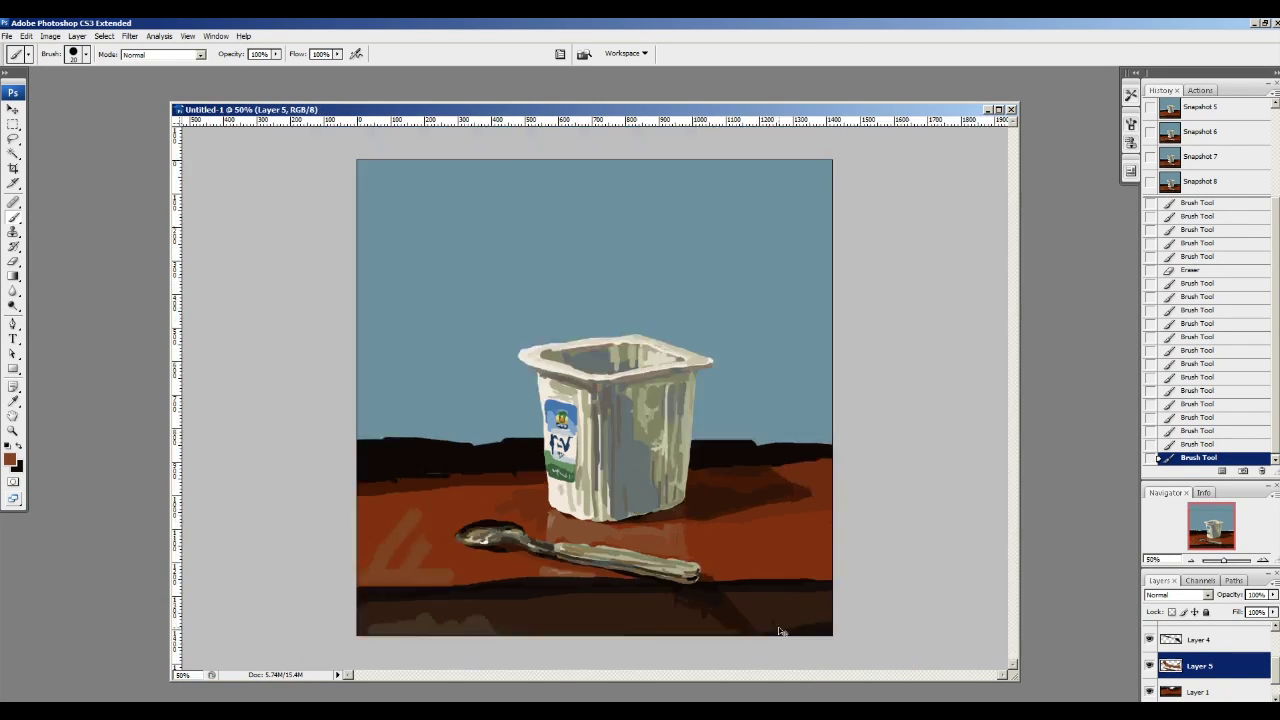
{"action": "key", "text": "ctrl+minus"}
{"action": "key", "text": "ctrl+plus"}
{"action": "key", "text": "ctrl+plus"}
Step: Brighten the reflection under the cup's label side with a paler brown and blend its middle with a sampled tone
{"action": "left_click", "coordinate": [541, 561], "text": "alt"}
{"action": "left_click_drag", "start_coordinate": [539, 561], "coordinate": [541, 580]}
{"action": "key", "text": "ctrl+z"}
{"action": "left_click", "coordinate": [10, 459]}
{"action": "left_click", "coordinate": [1018, 430]}
{"action": "left_click", "coordinate": [1253, 346]}
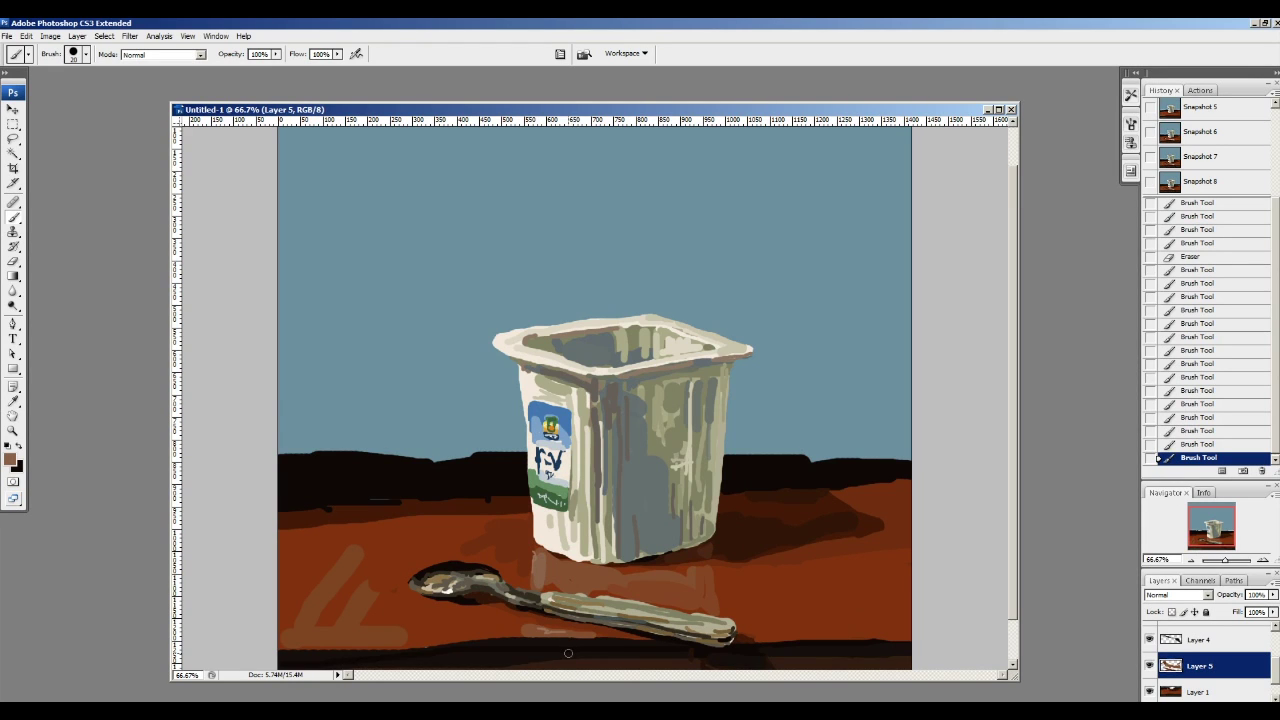
{"action": "left_click", "coordinate": [551, 566]}
{"action": "left_click", "coordinate": [660, 576], "text": "alt"}
{"action": "left_click_drag", "start_coordinate": [686, 569], "coordinate": [617, 575]}
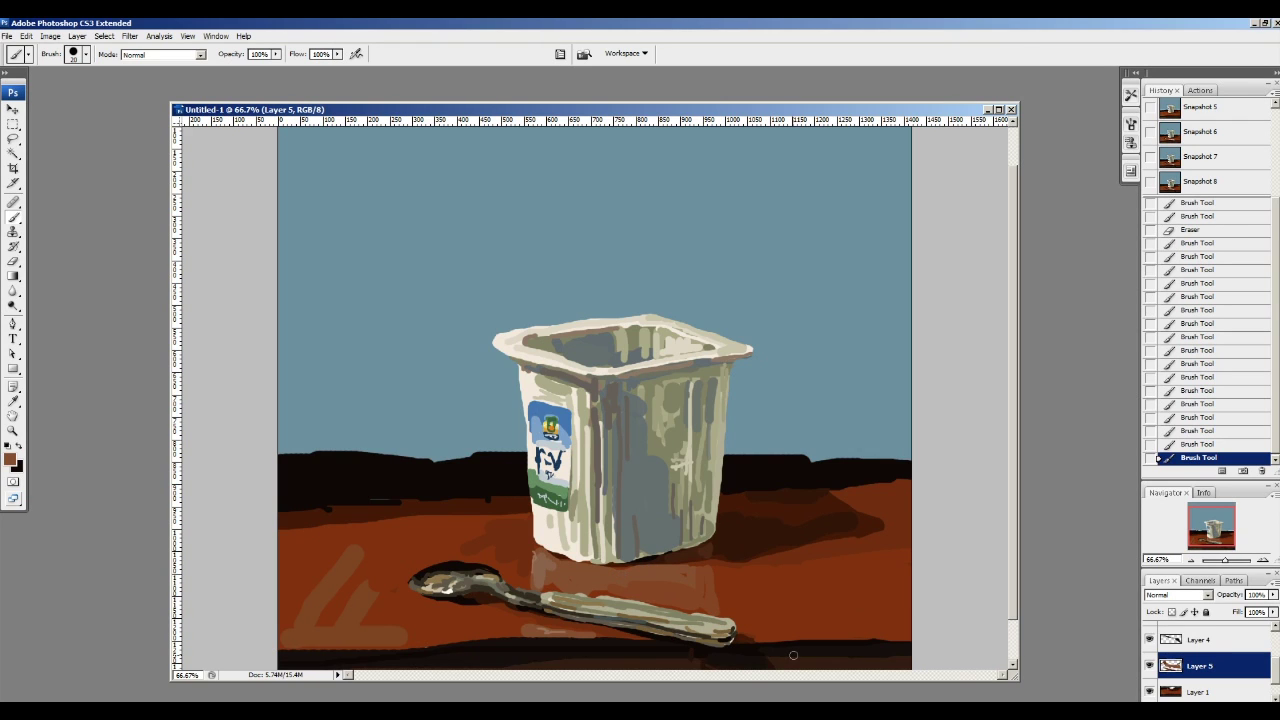